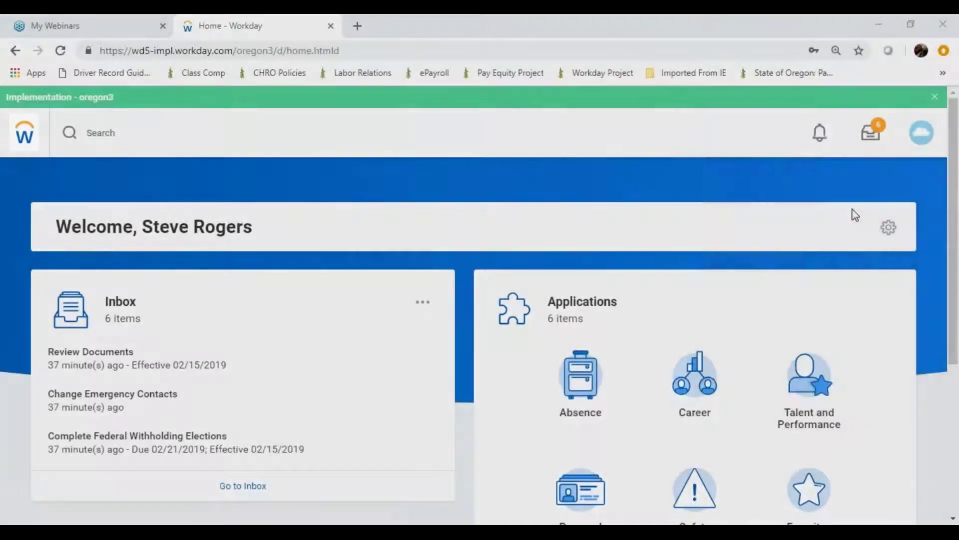
Go to your own worker profile from the account menu under the avatar.
{"action": "left_click", "coordinate": [921, 132]}
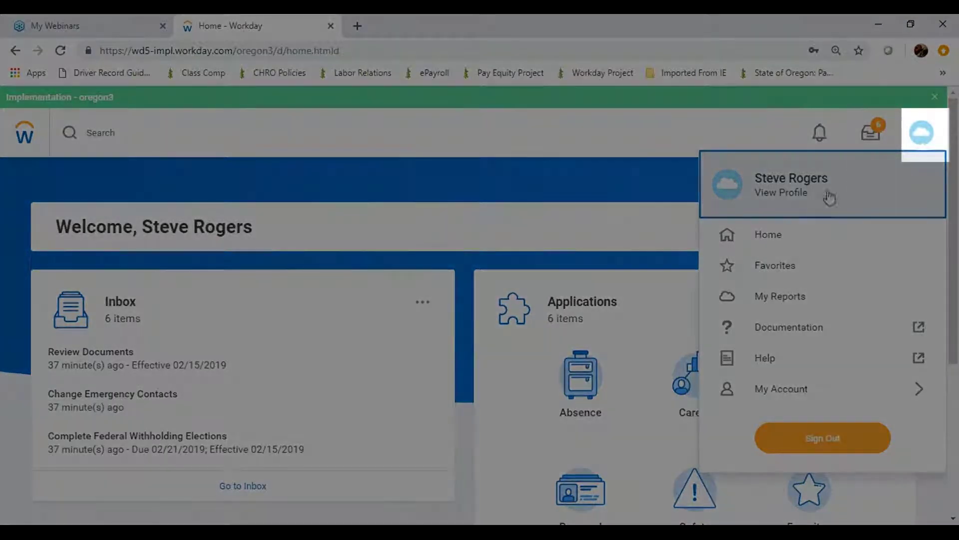
{"action": "left_click", "coordinate": [797, 196]}
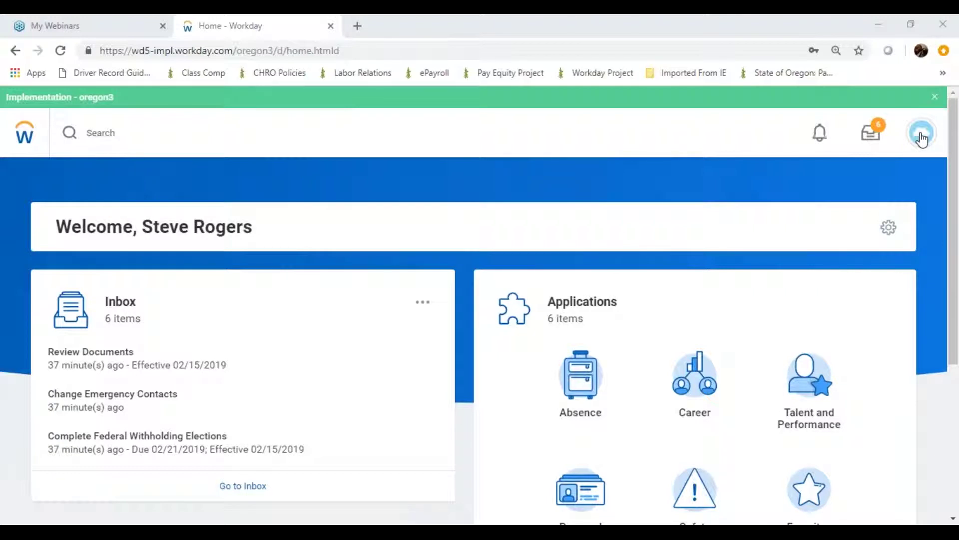
{"action": "left_click", "coordinate": [922, 135]}
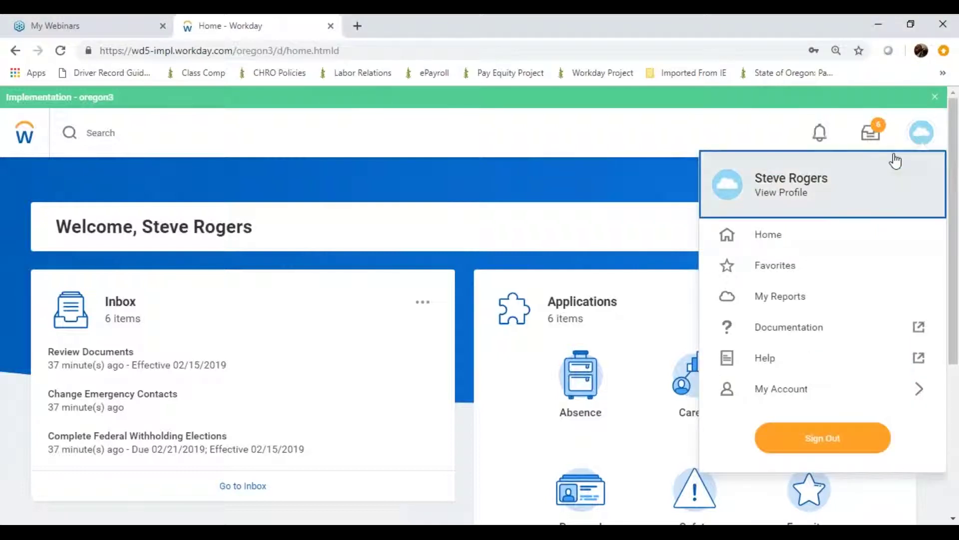
{"action": "left_click", "coordinate": [856, 180]}
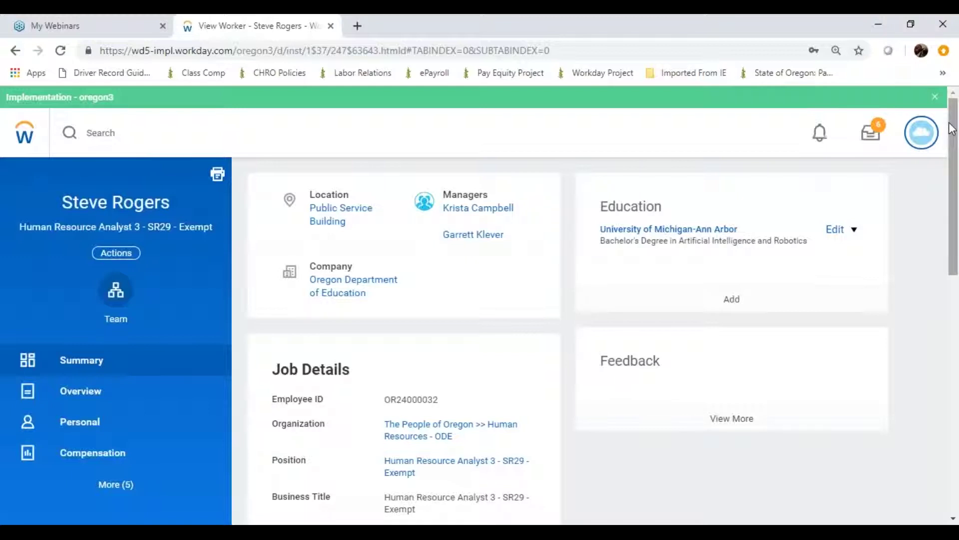
{"action": "scroll", "coordinate": [950, 245], "scroll_direction": "down", "scroll_amount": 2}
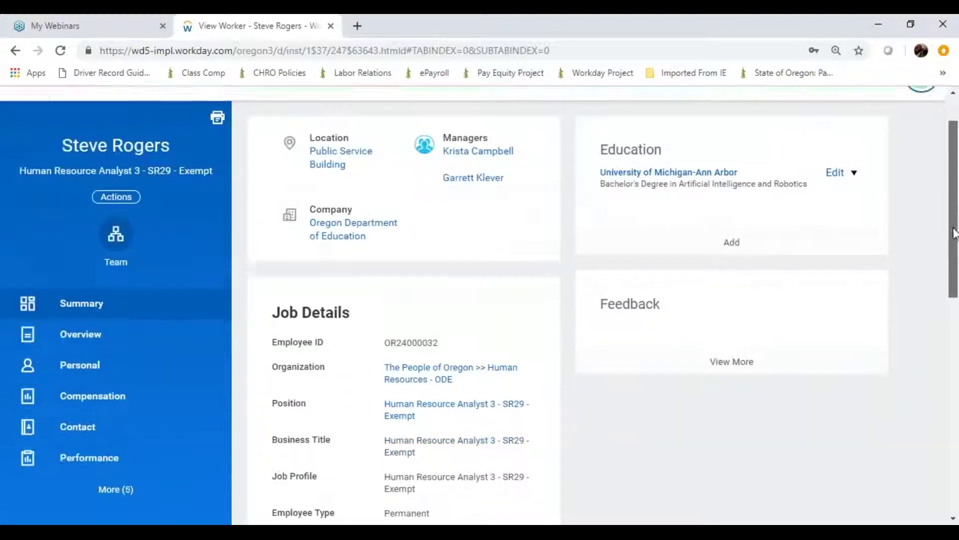
{"action": "left_click_drag", "start_coordinate": [954, 259], "coordinate": [953, 314]}
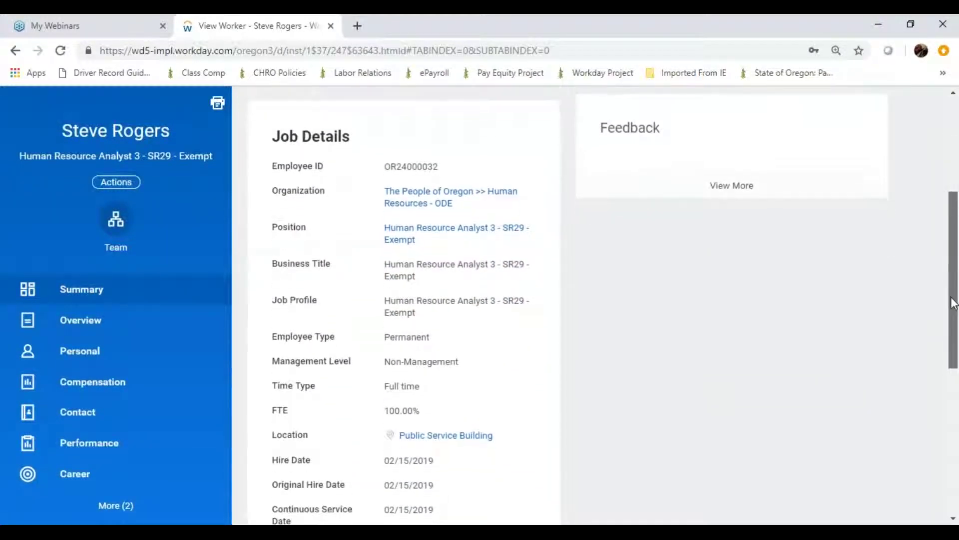
{"action": "left_click_drag", "start_coordinate": [954, 315], "coordinate": [954, 319]}
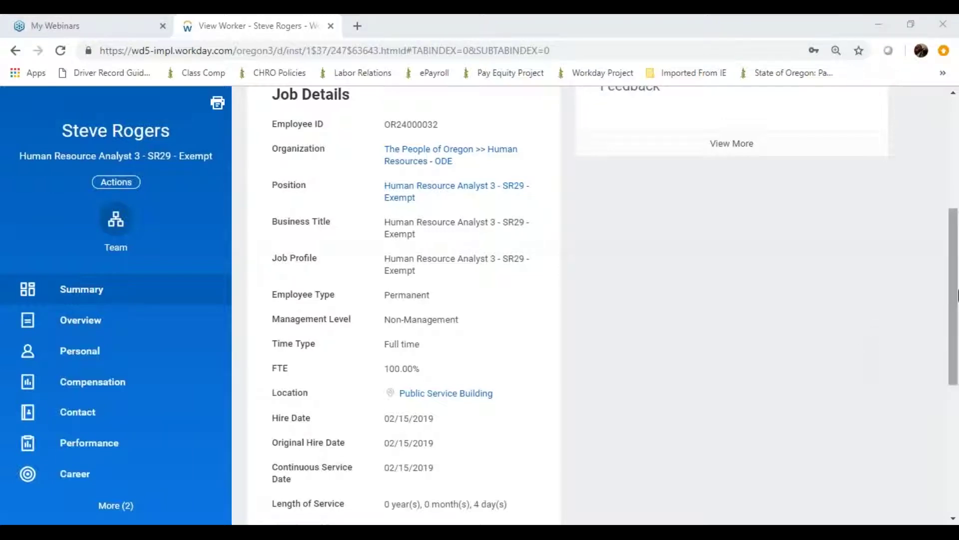
{"action": "left_click_drag", "start_coordinate": [958, 299], "coordinate": [958, 363]}
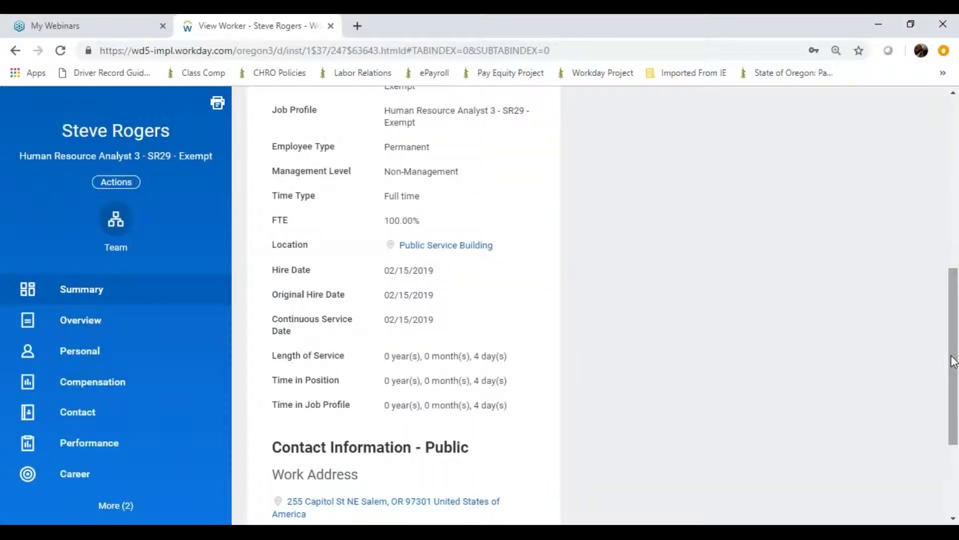
{"action": "left_click_drag", "start_coordinate": [952, 362], "coordinate": [958, 196]}
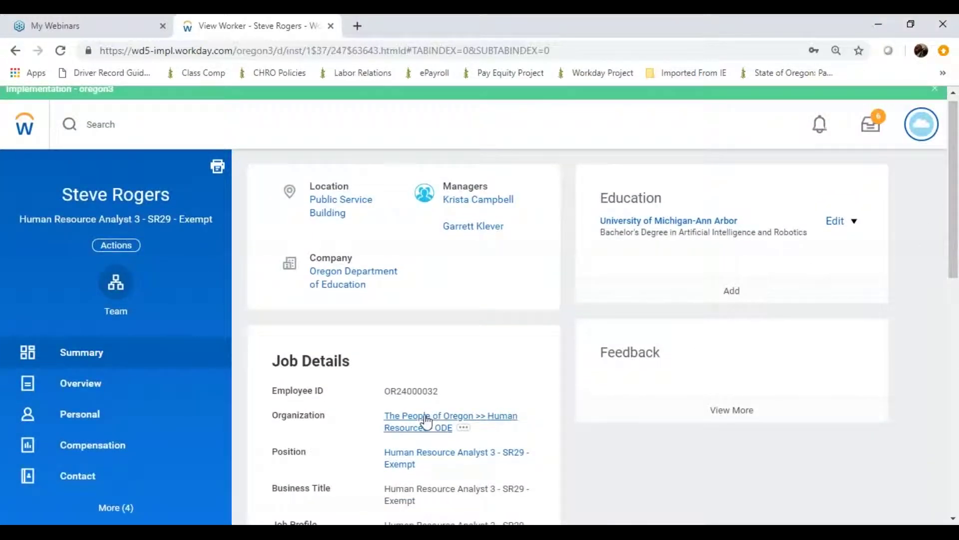
Switch to the worker Overview section from the left navigation.
{"action": "left_click", "coordinate": [101, 388]}
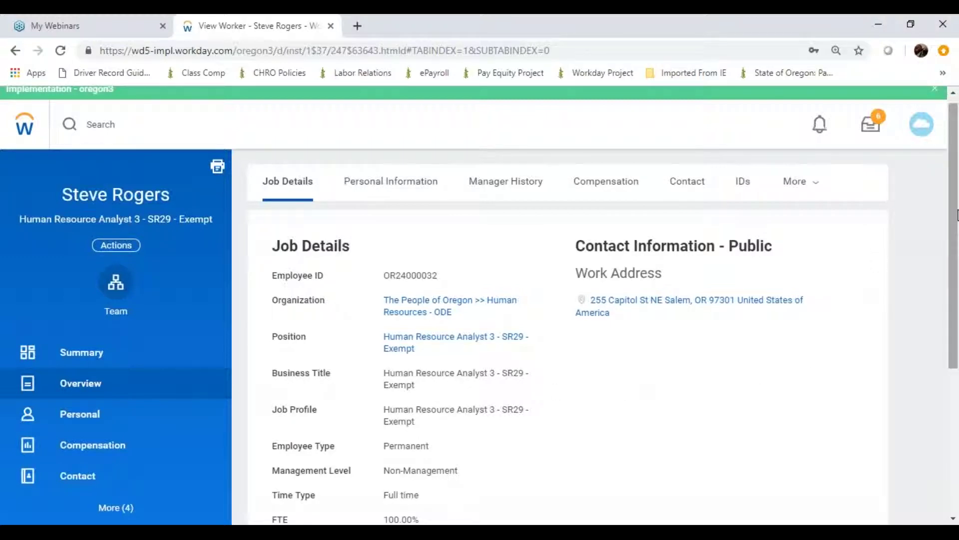
{"action": "mouse_move", "coordinate": [957, 216]}
{"action": "left_mouse_down"}
{"action": "mouse_move", "coordinate": [957, 343]}
{"action": "mouse_move", "coordinate": [942, 241]}
{"action": "left_mouse_up"}
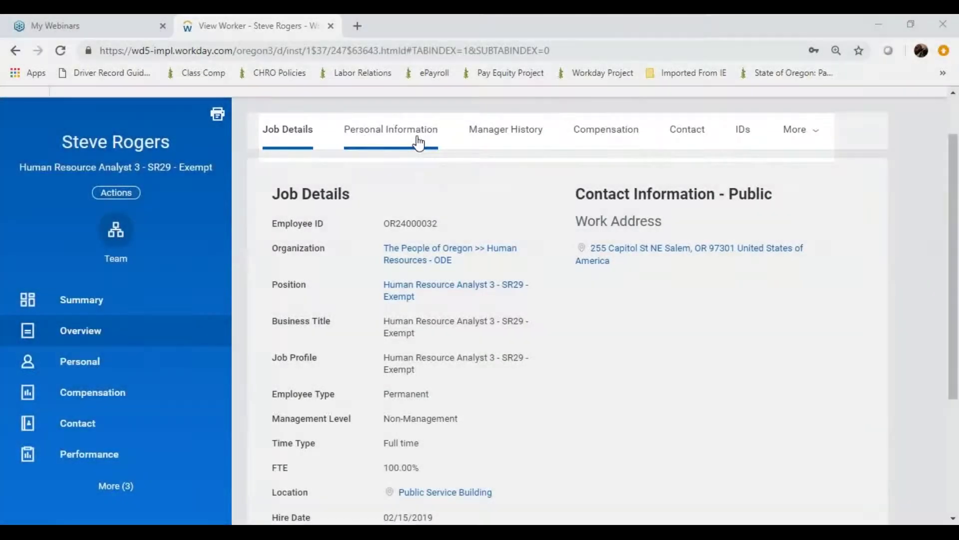
View the Personal Information section, then move on to Manager History.
{"action": "left_click", "coordinate": [418, 142]}
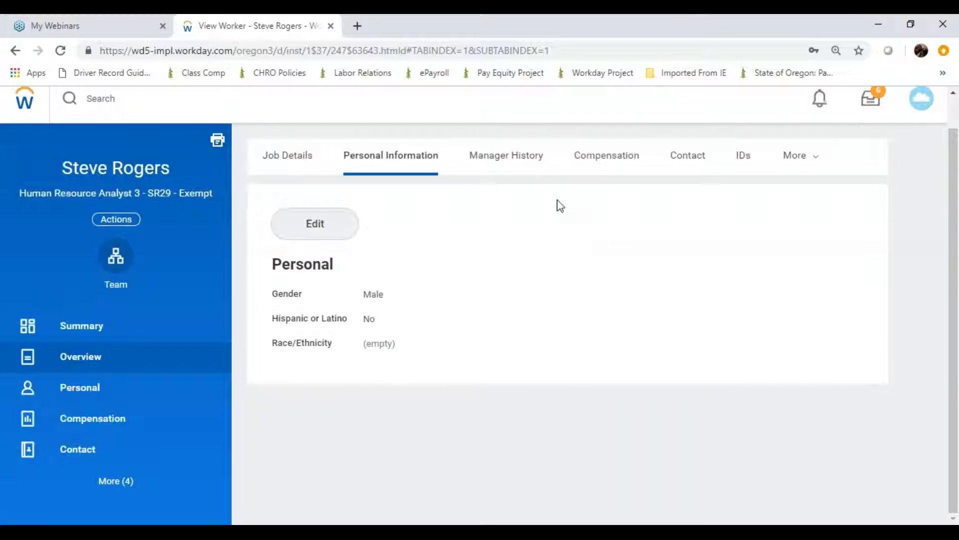
{"action": "left_click", "coordinate": [518, 170]}
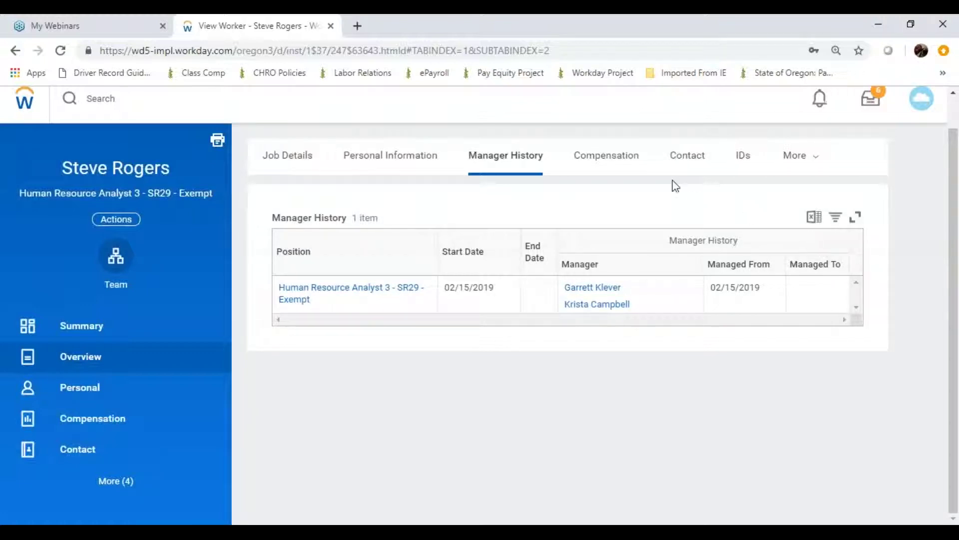
Review the Compensation section, then move on to Contact information.
{"action": "left_click", "coordinate": [614, 162]}
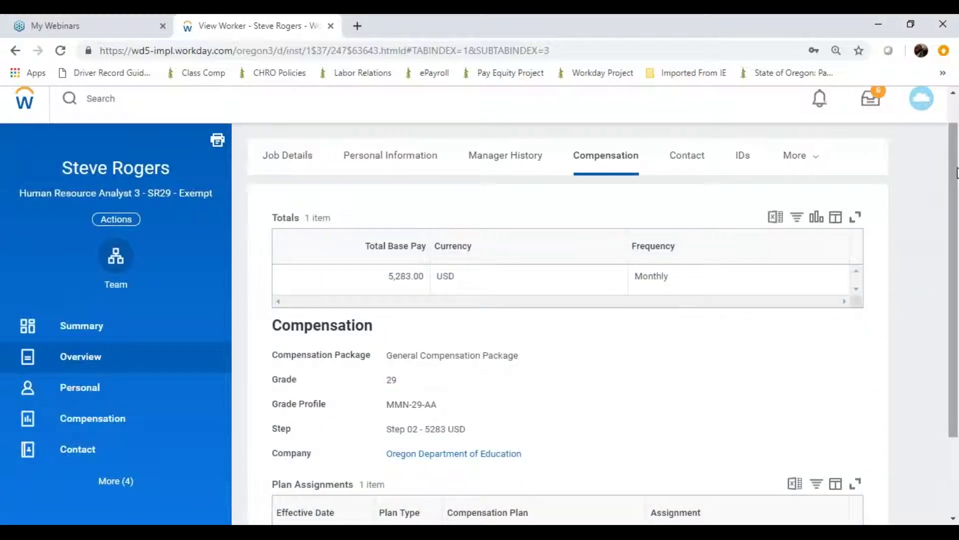
{"action": "left_click_drag", "start_coordinate": [957, 172], "coordinate": [954, 229]}
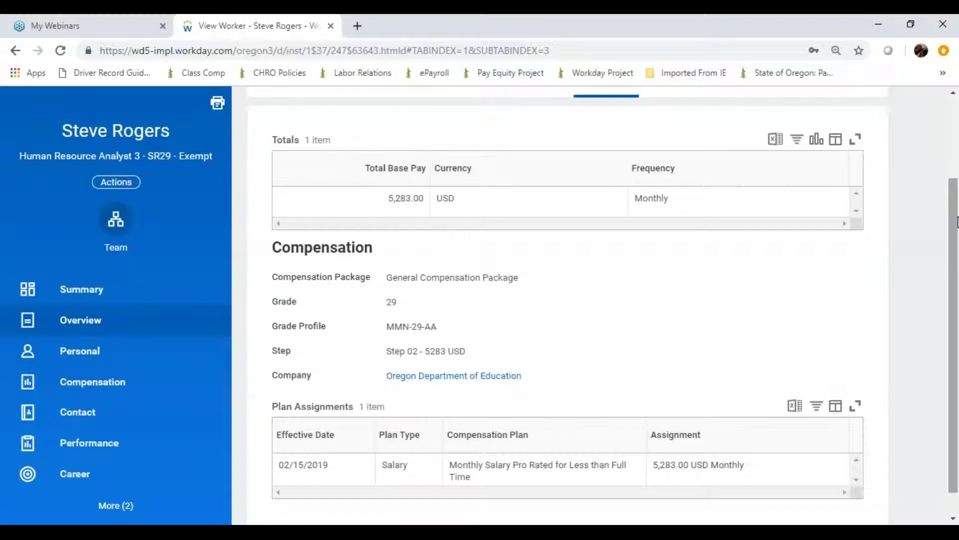
{"action": "left_click_drag", "start_coordinate": [957, 222], "coordinate": [957, 238]}
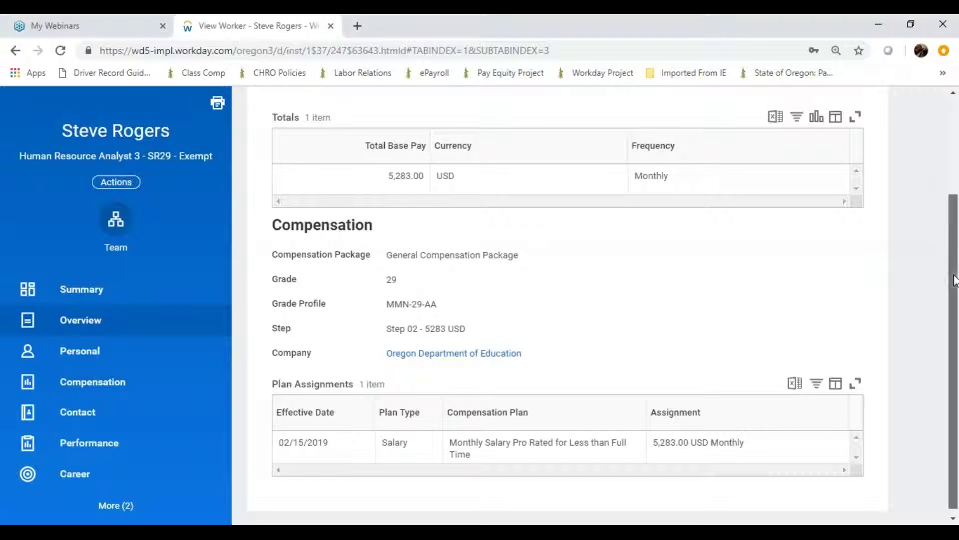
{"action": "mouse_move", "coordinate": [957, 271]}
{"action": "left_mouse_down"}
{"action": "mouse_move", "coordinate": [955, 248]}
{"action": "mouse_move", "coordinate": [788, 56]}
{"action": "left_mouse_up"}
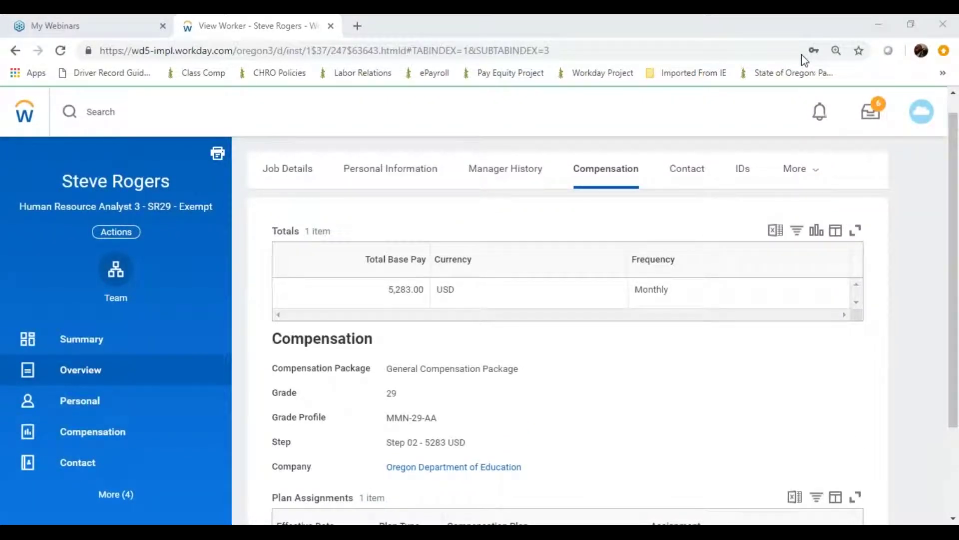
{"action": "left_click", "coordinate": [687, 169]}
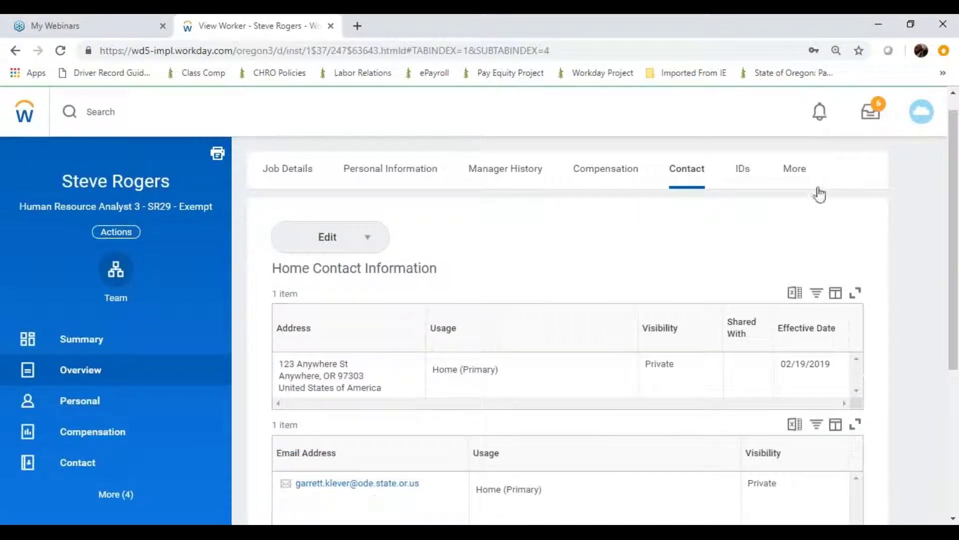
{"action": "left_click_drag", "start_coordinate": [955, 187], "coordinate": [958, 258]}
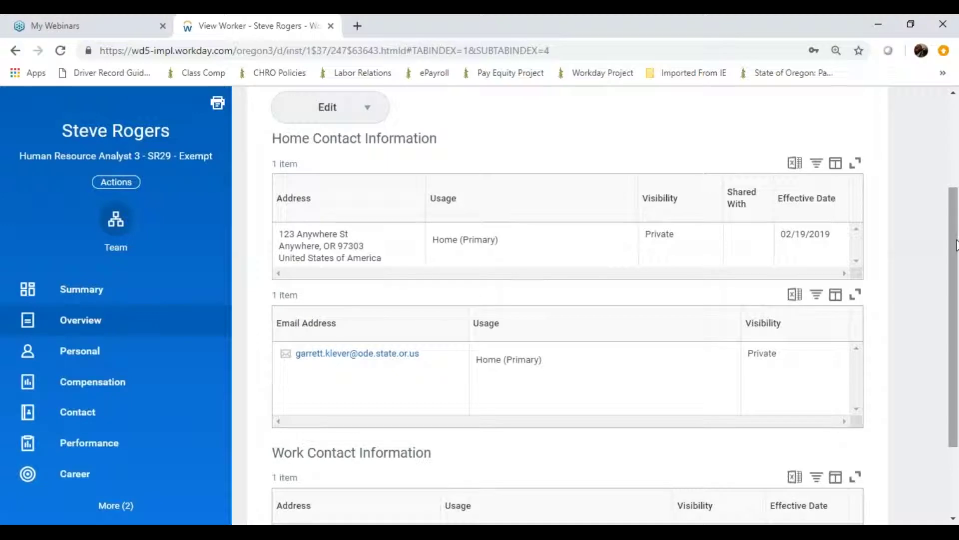
{"action": "left_click_drag", "start_coordinate": [956, 243], "coordinate": [956, 309]}
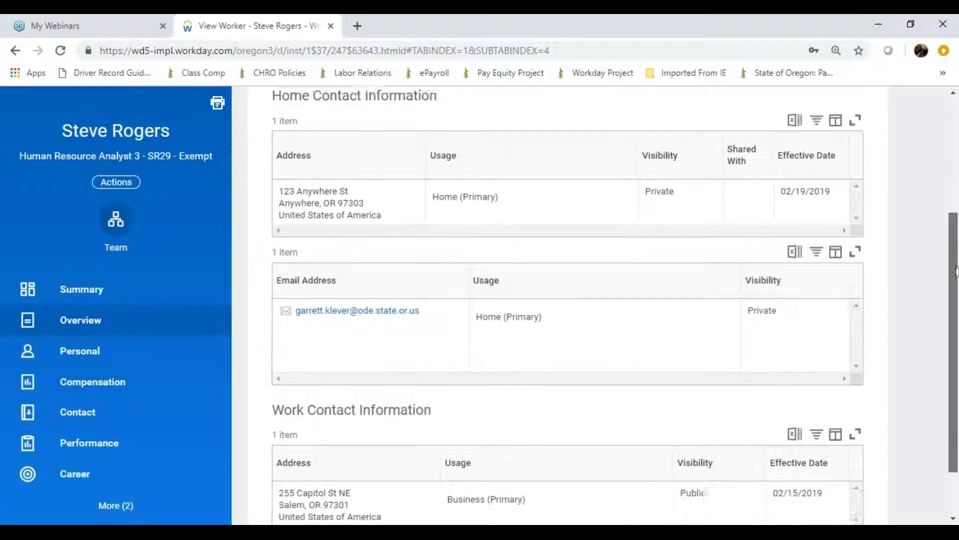
{"action": "left_click_drag", "start_coordinate": [957, 310], "coordinate": [956, 235]}
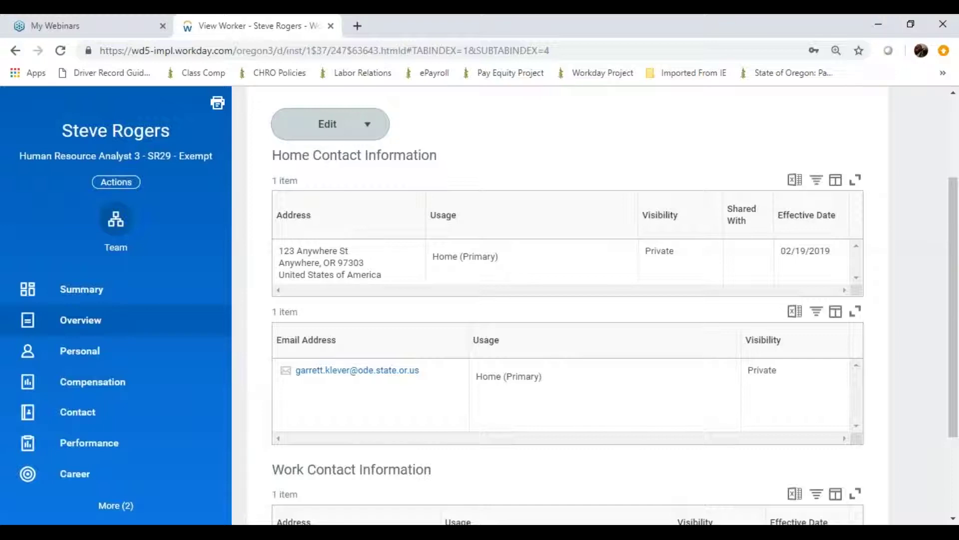
{"action": "left_click", "coordinate": [367, 132]}
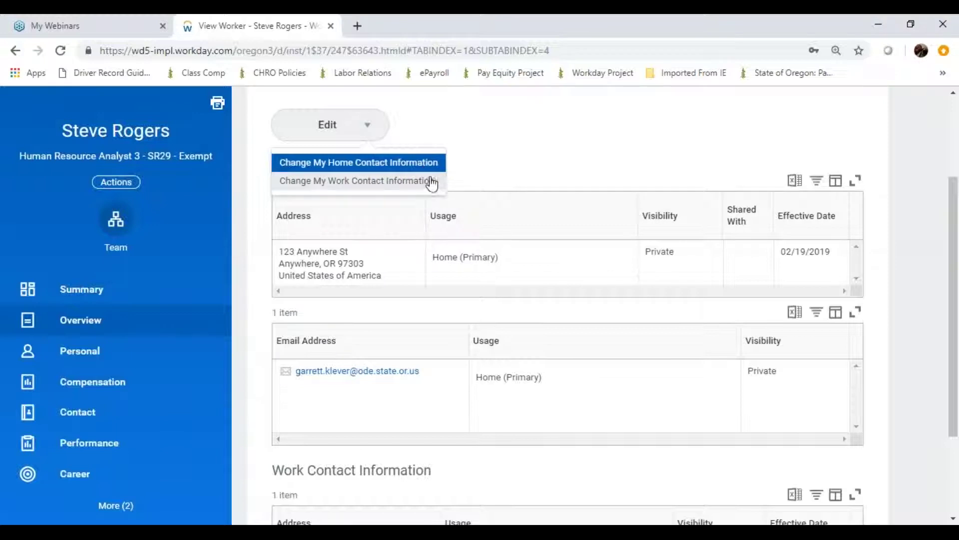
{"action": "left_click", "coordinate": [427, 166]}
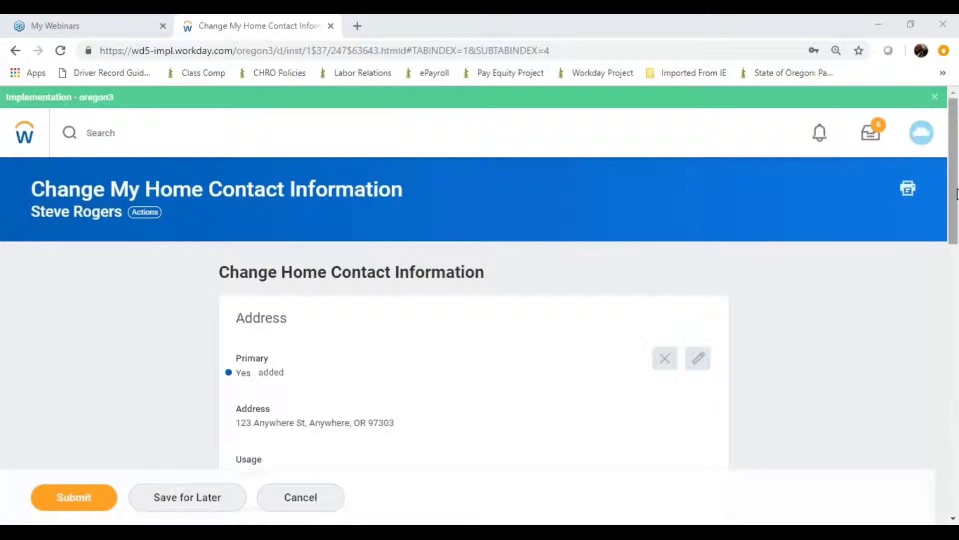
{"action": "scroll", "coordinate": [957, 202], "scroll_direction": "down", "scroll_amount": 1}
{"action": "left_click_drag", "start_coordinate": [956, 203], "coordinate": [950, 234]}
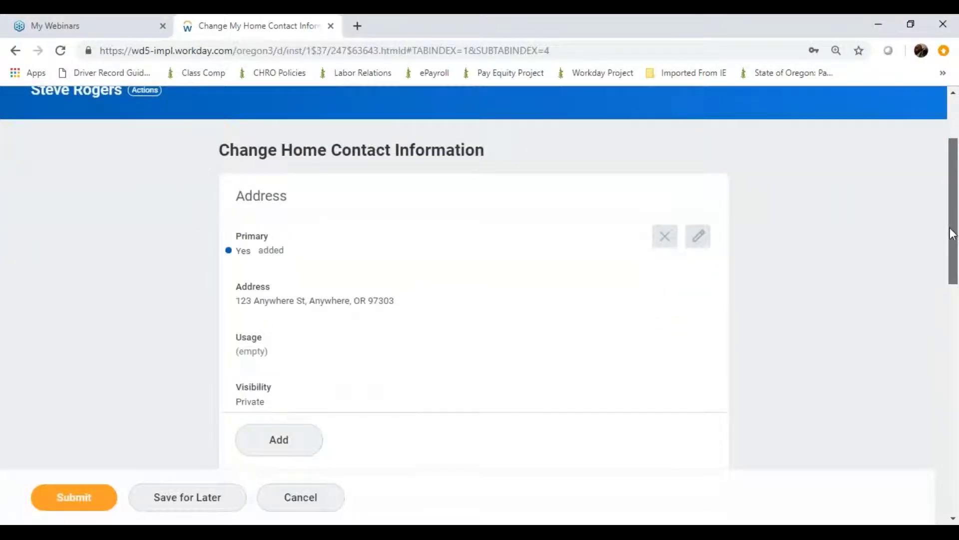
{"action": "left_click_drag", "start_coordinate": [951, 235], "coordinate": [949, 220]}
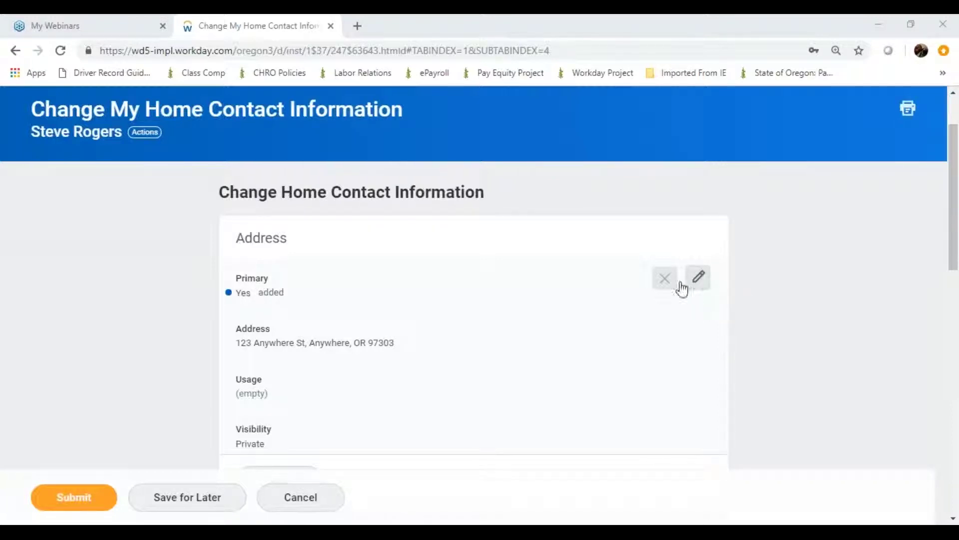
Edit the existing home address with effective date 04/01/2019.
{"action": "left_click", "coordinate": [665, 282]}
{"action": "left_click", "coordinate": [696, 283]}
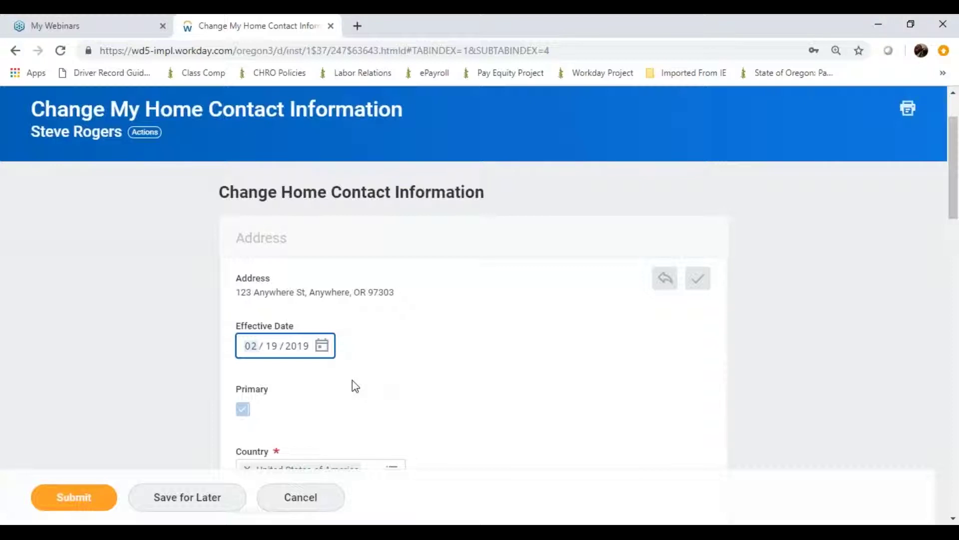
{"action": "left_click", "coordinate": [322, 346]}
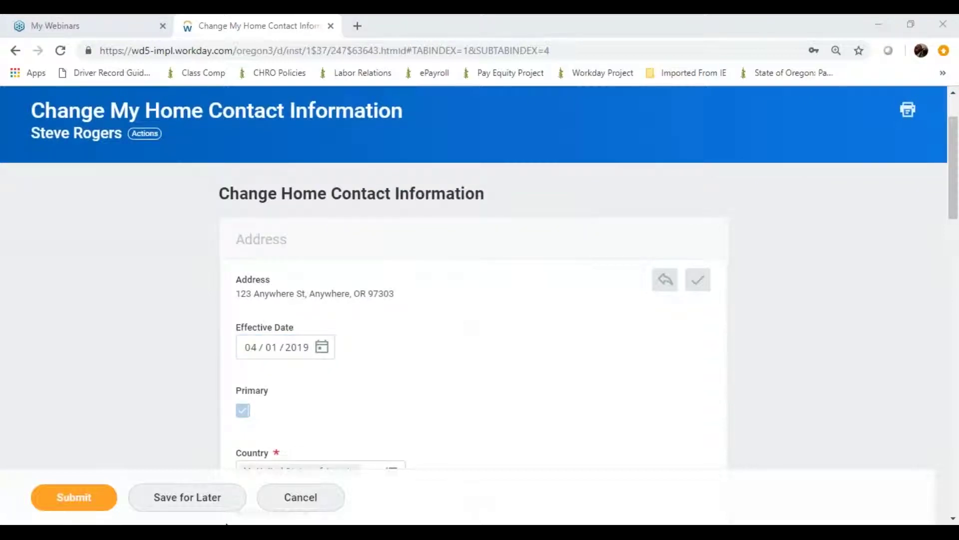
{"action": "left_click_drag", "start_coordinate": [957, 175], "coordinate": [957, 215]}
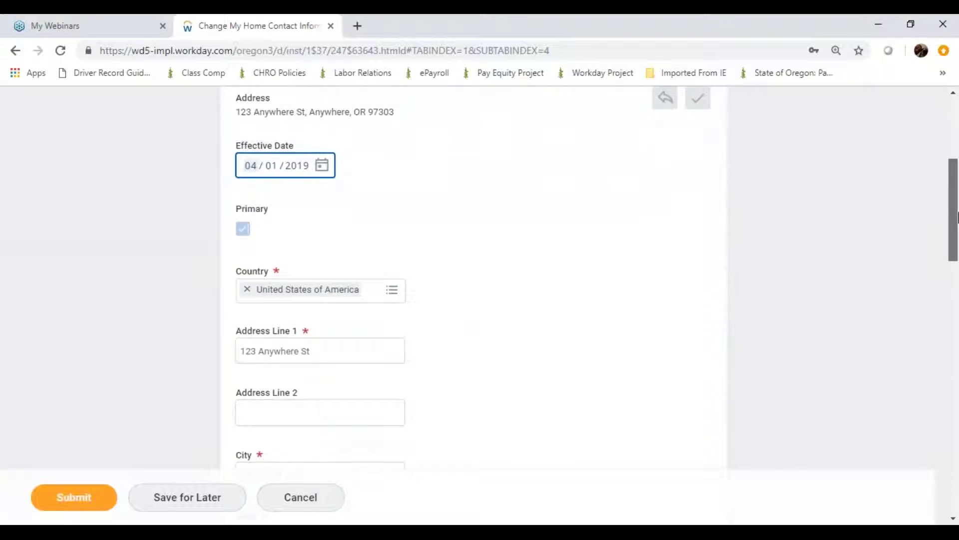
Replace Address Line 1 with 456 Today St and reveal the notes field for 'New apartment'.
{"action": "left_click_drag", "start_coordinate": [957, 215], "coordinate": [957, 220]}
{"action": "left_click_drag", "start_coordinate": [322, 345], "coordinate": [214, 351]}
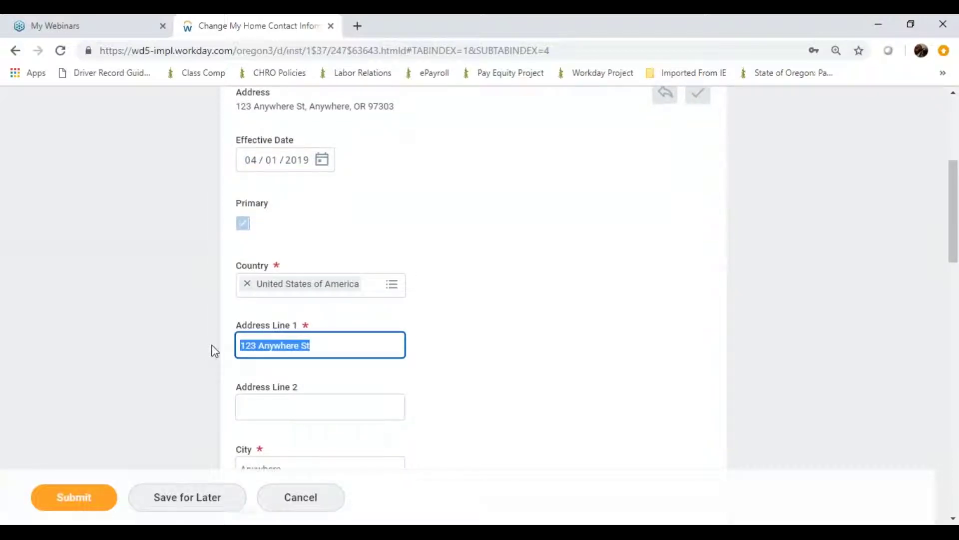
{"action": "type", "text": "456 Toda"}
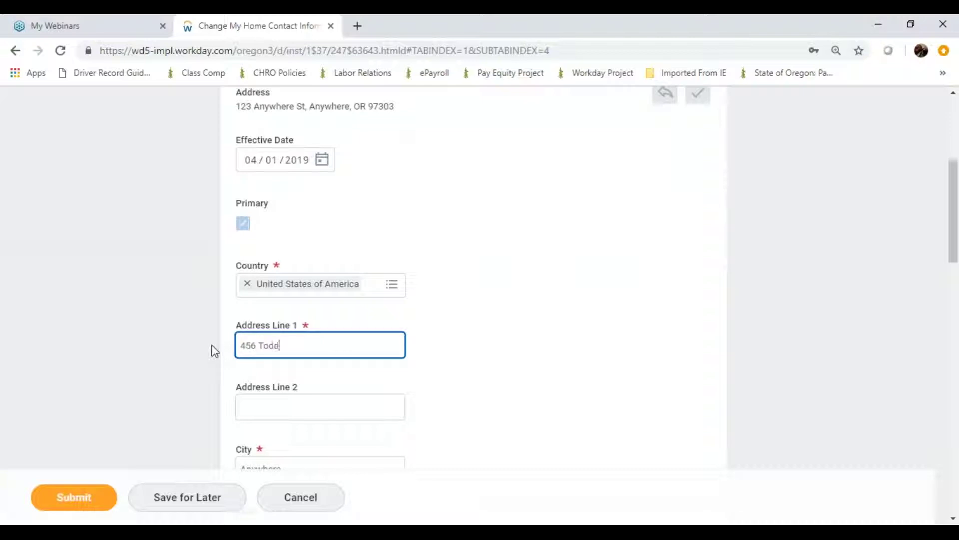
{"action": "type", "text": "y St"}
{"action": "left_click_drag", "start_coordinate": [951, 193], "coordinate": [956, 327]}
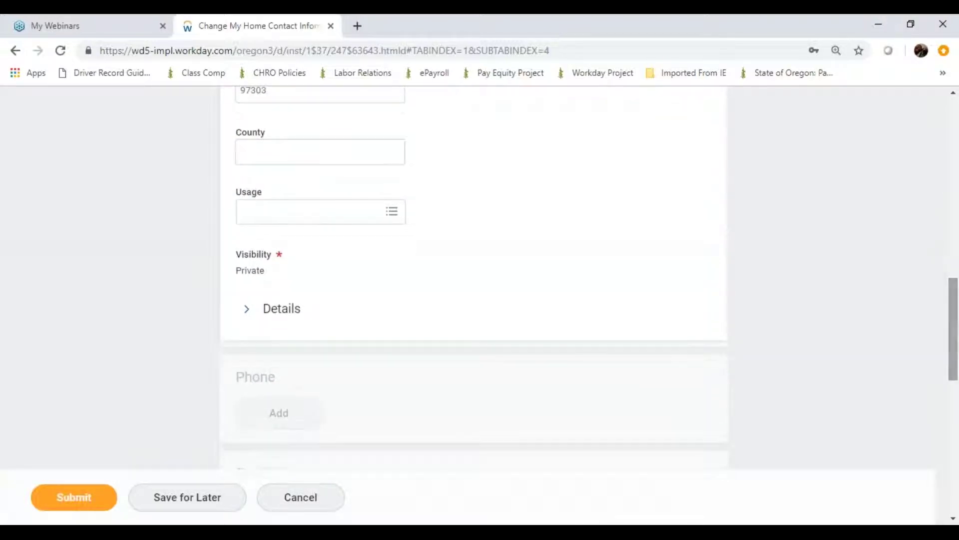
{"action": "left_click", "coordinate": [247, 313]}
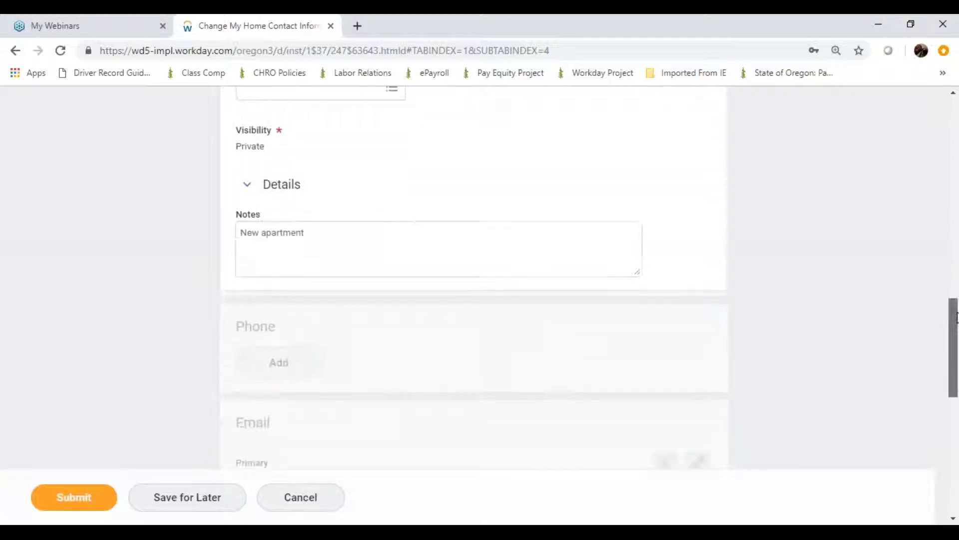
{"action": "left_click_drag", "start_coordinate": [956, 314], "coordinate": [957, 335]}
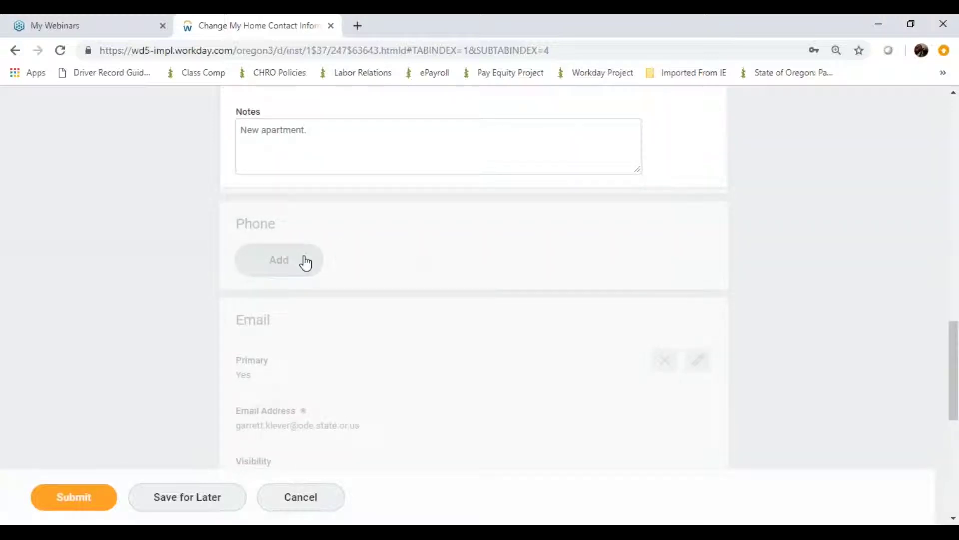
{"action": "scroll", "coordinate": [400, 300], "scroll_direction": "down", "scroll_amount": 1}
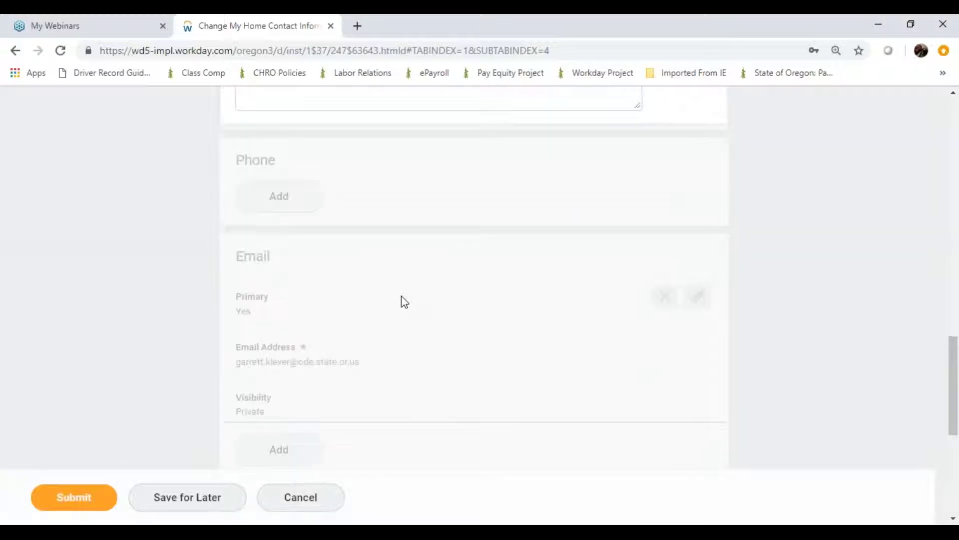
{"action": "scroll", "coordinate": [323, 360], "scroll_direction": "down", "scroll_amount": 1}
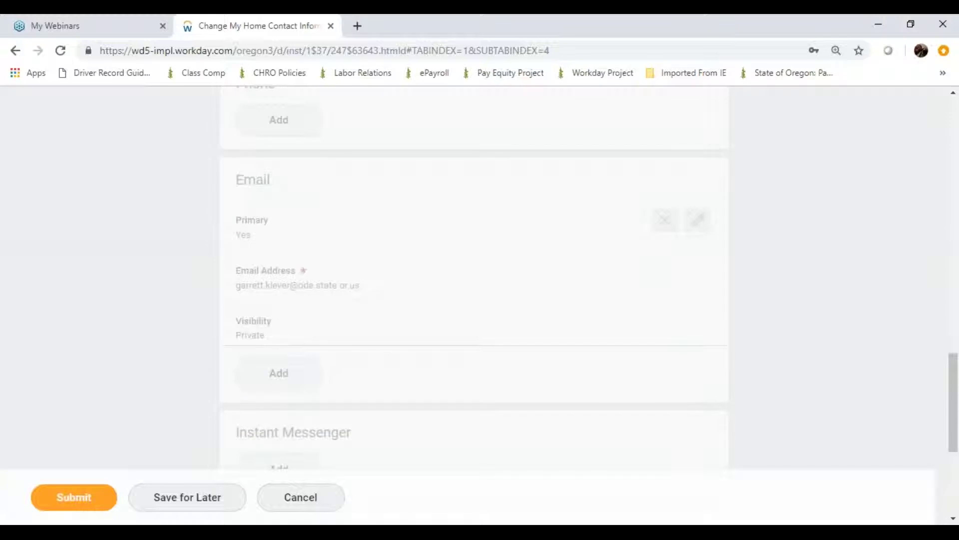
{"action": "scroll", "coordinate": [436, 373], "scroll_direction": "down", "scroll_amount": 1}
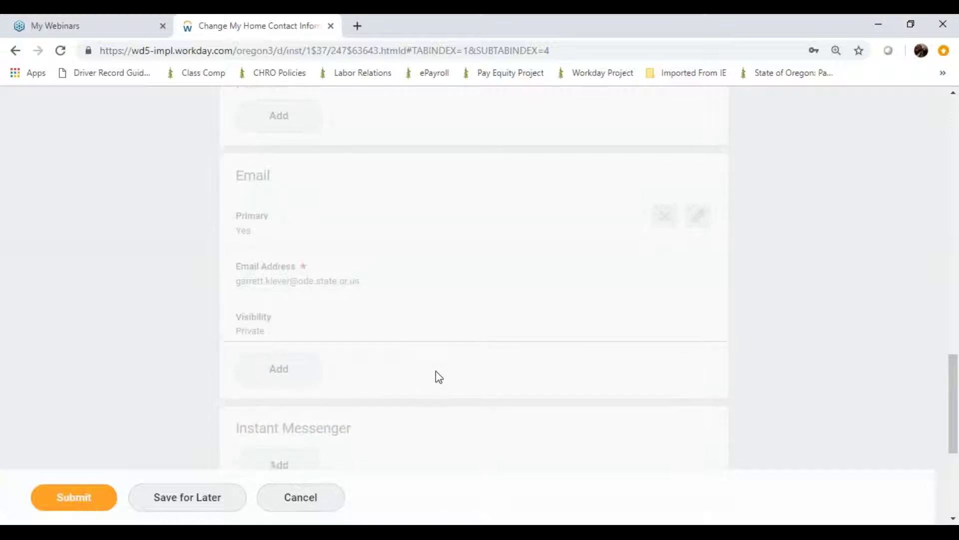
{"action": "scroll", "coordinate": [436, 371], "scroll_direction": "down", "scroll_amount": 1}
{"action": "scroll", "coordinate": [435, 370], "scroll_direction": "down", "scroll_amount": 1}
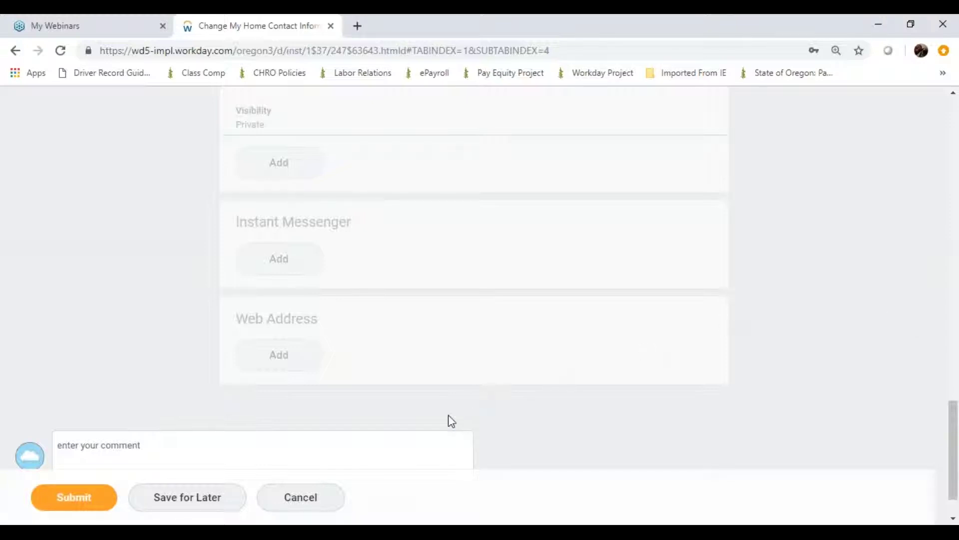
Submit the home contact change and finish with Done to return to the Contact tab.
{"action": "left_click", "coordinate": [74, 498]}
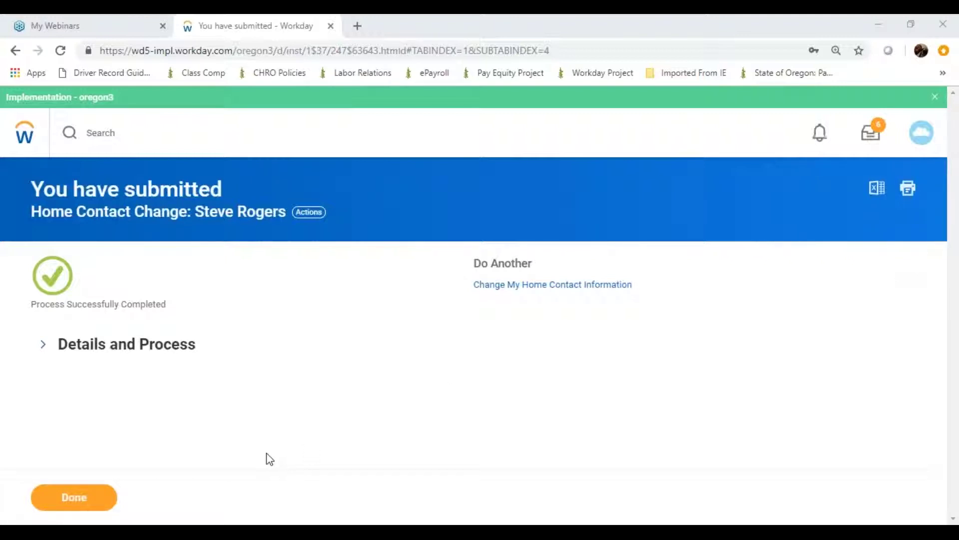
{"action": "left_click", "coordinate": [83, 503]}
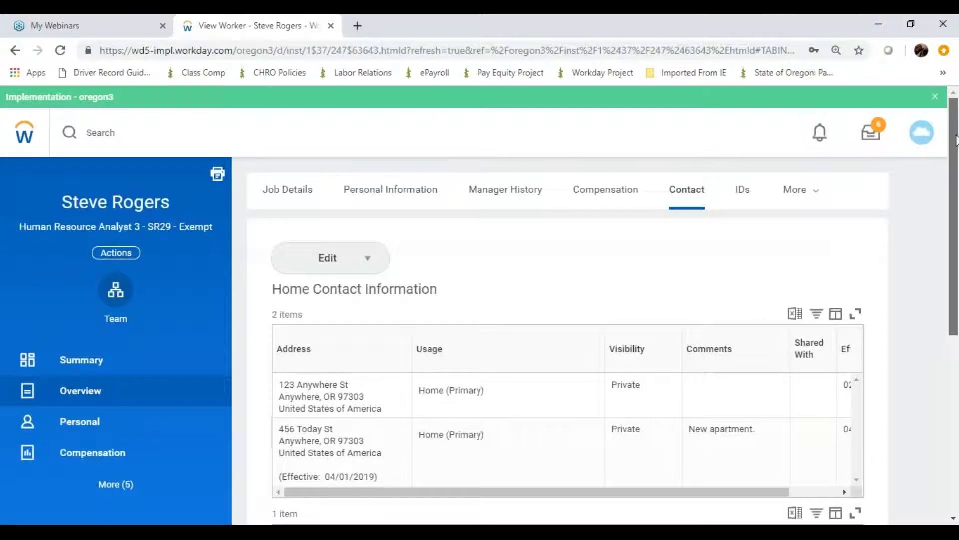
{"action": "left_click_drag", "start_coordinate": [956, 139], "coordinate": [957, 163]}
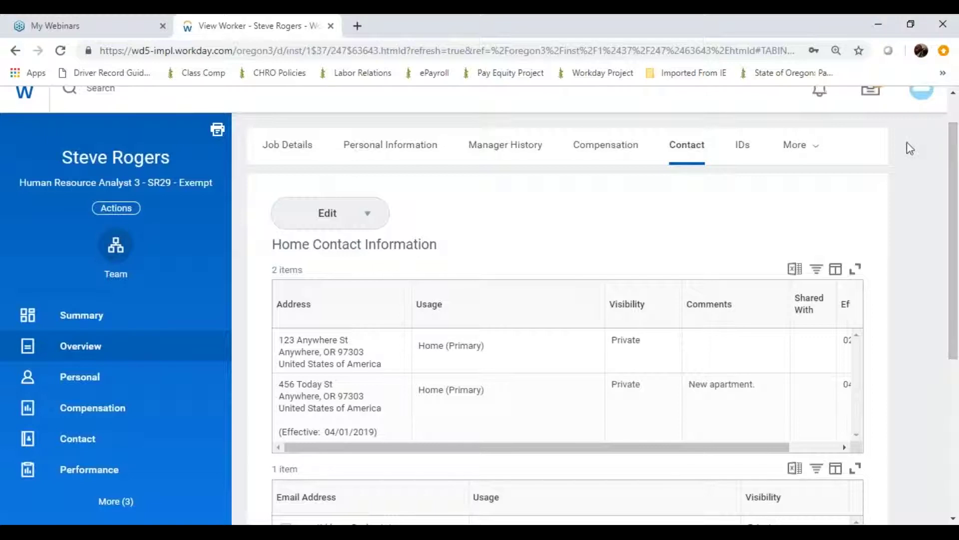
Start a work contact information change, then cancel it without saving.
{"action": "left_click", "coordinate": [369, 218]}
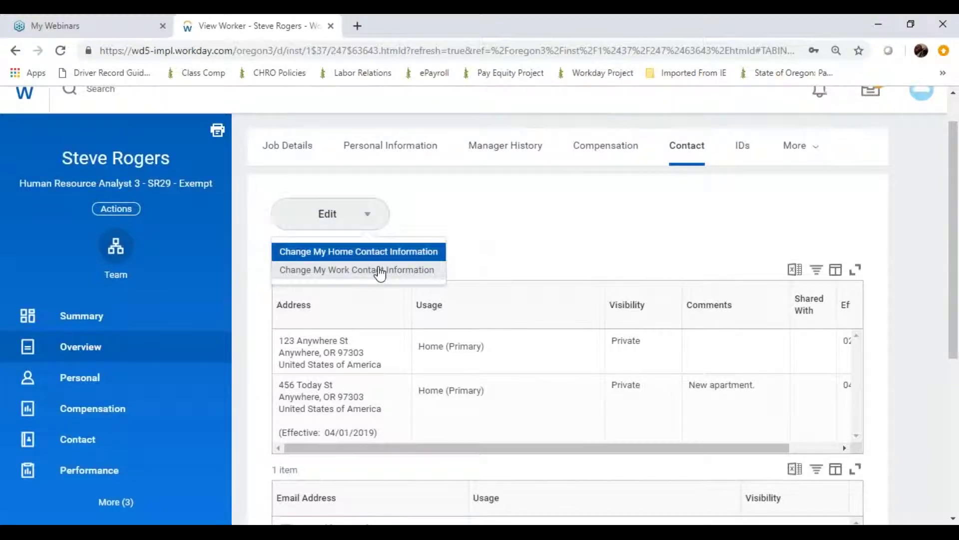
{"action": "left_click", "coordinate": [380, 272]}
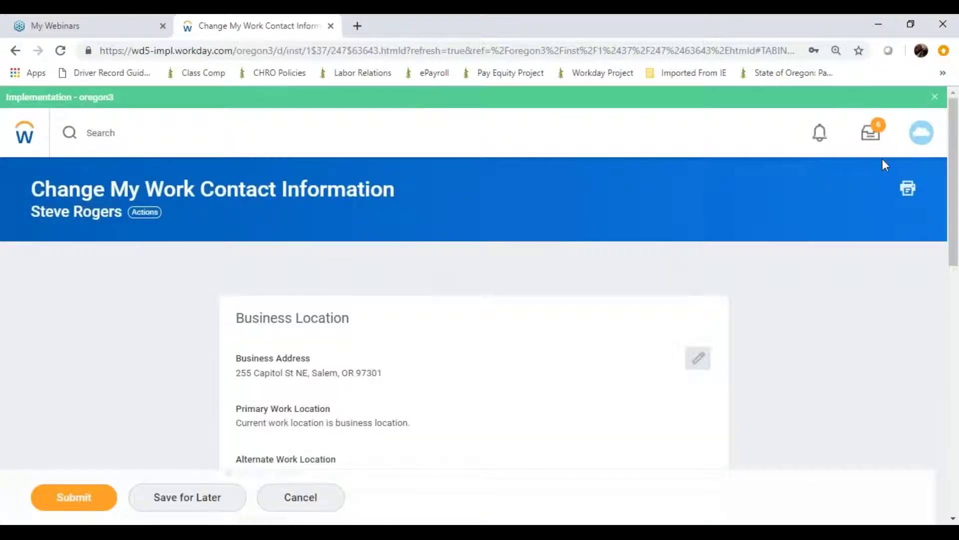
{"action": "left_click_drag", "start_coordinate": [954, 133], "coordinate": [958, 151]}
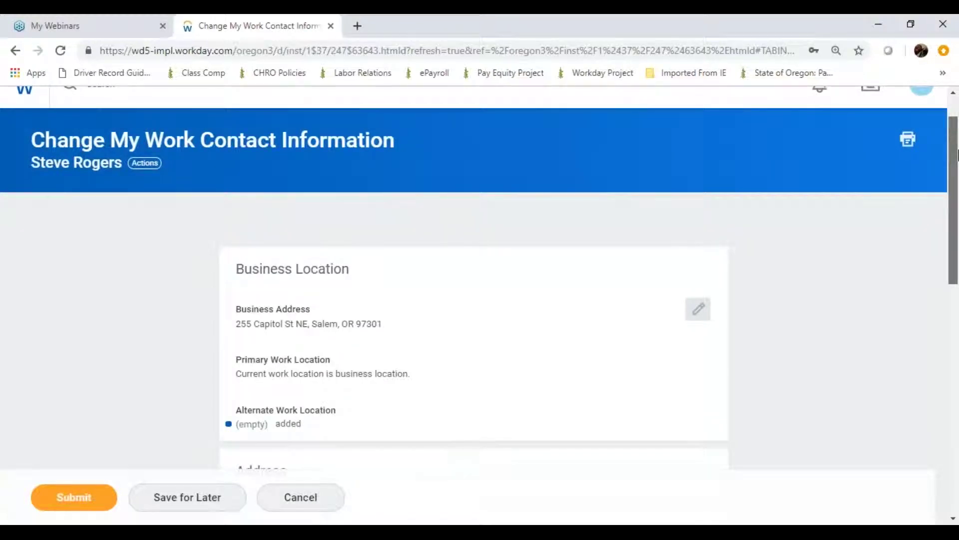
{"action": "left_click_drag", "start_coordinate": [957, 154], "coordinate": [957, 164]}
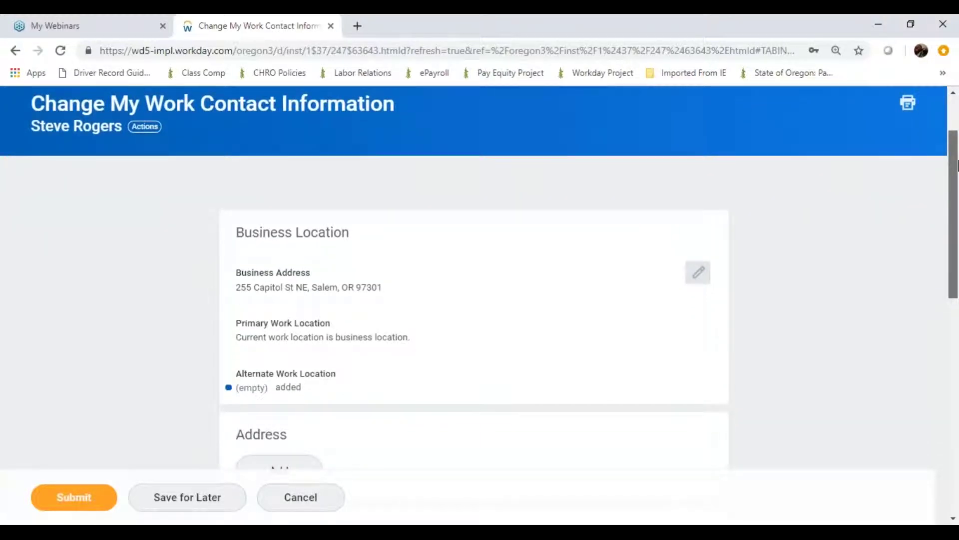
{"action": "left_click_drag", "start_coordinate": [957, 165], "coordinate": [958, 175]}
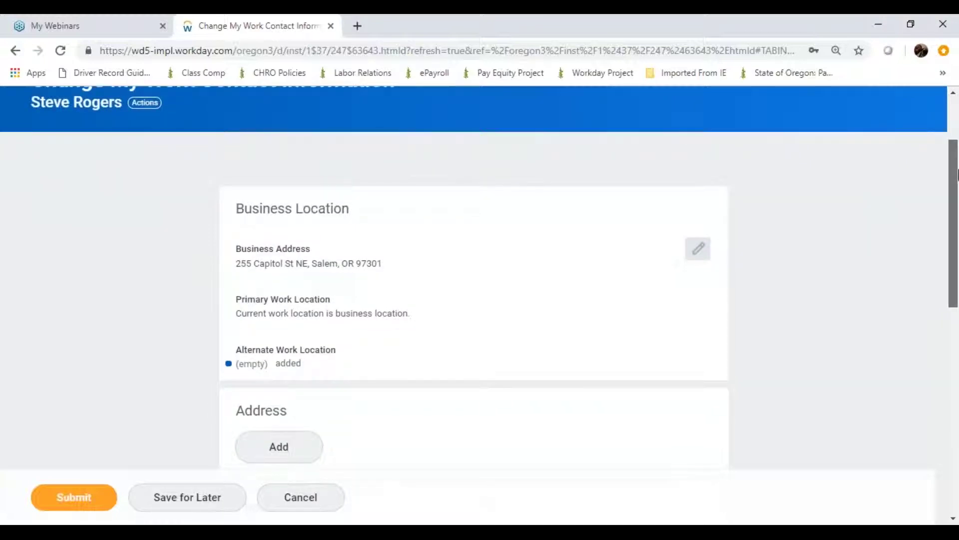
{"action": "left_click_drag", "start_coordinate": [957, 174], "coordinate": [958, 281]}
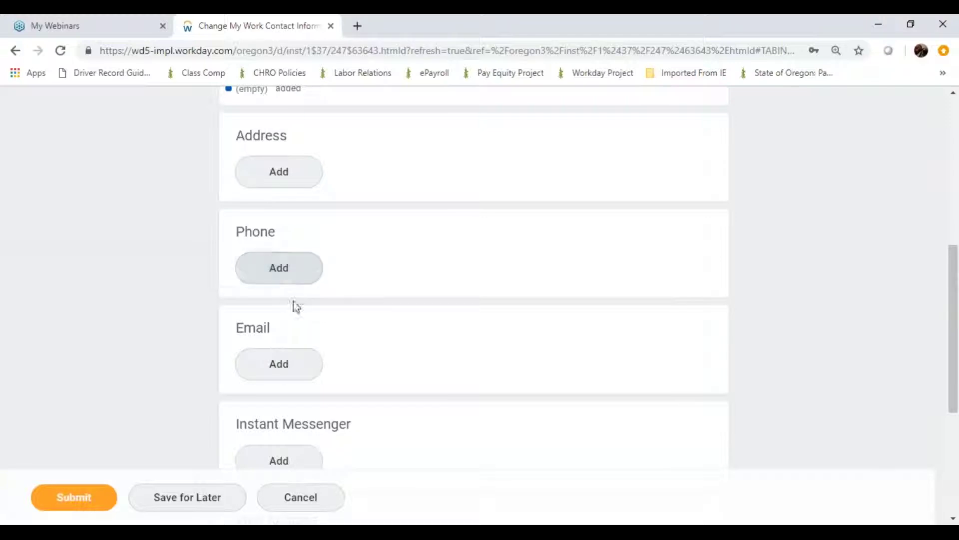
{"action": "scroll", "coordinate": [672, 442], "scroll_direction": "down", "scroll_amount": 3}
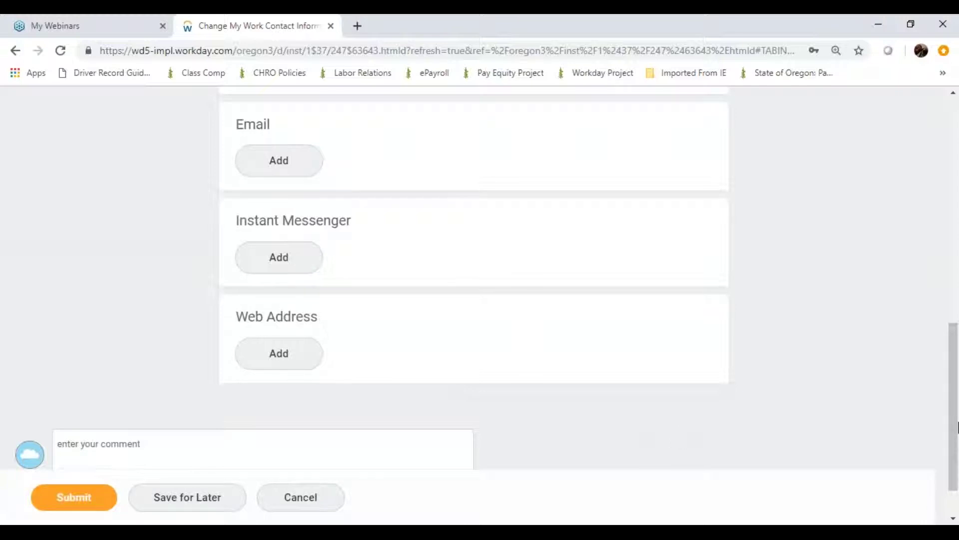
{"action": "left_click_drag", "start_coordinate": [954, 427], "coordinate": [956, 454]}
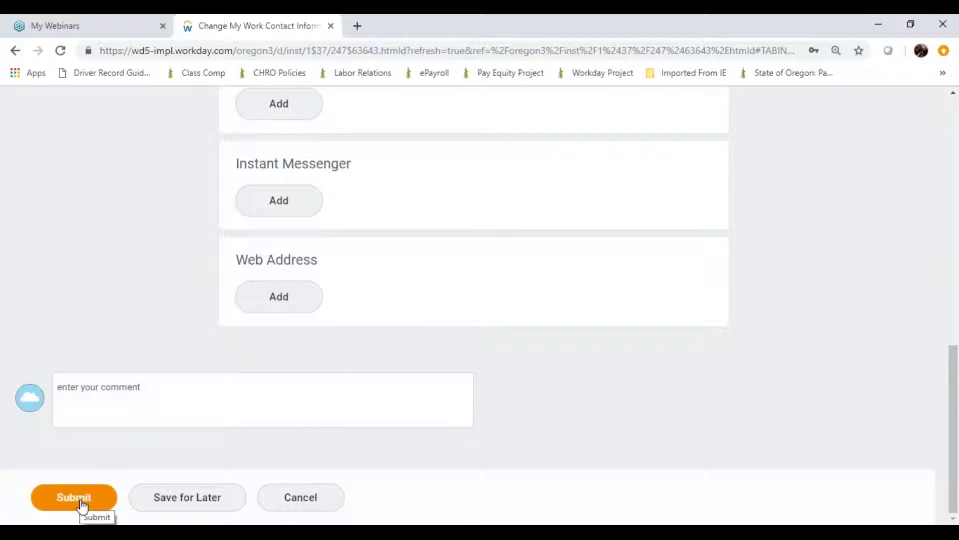
{"action": "left_click", "coordinate": [285, 503]}
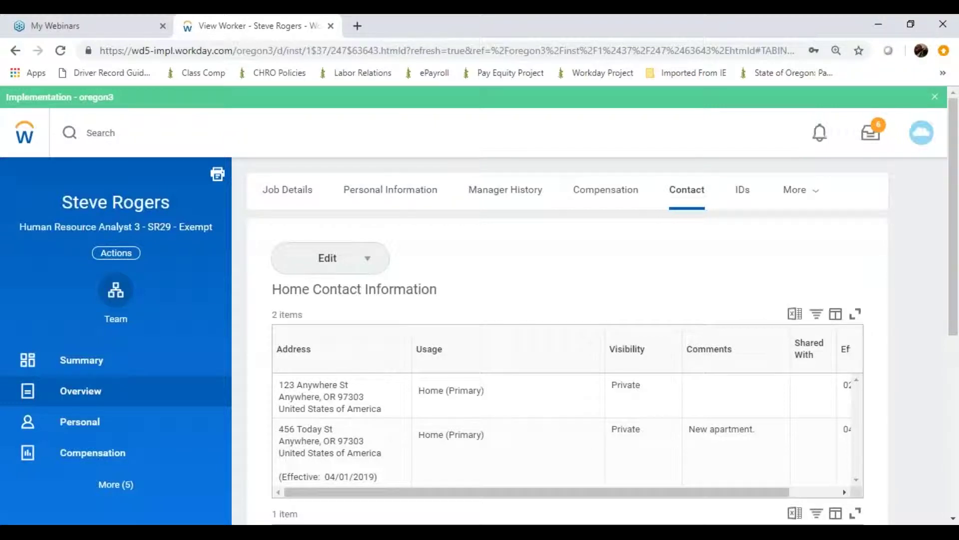
{"action": "scroll", "coordinate": [741, 225], "scroll_direction": "down", "scroll_amount": 2}
View the IDs section, then choose Support Roles from the More dropdown.
{"action": "left_click", "coordinate": [741, 157]}
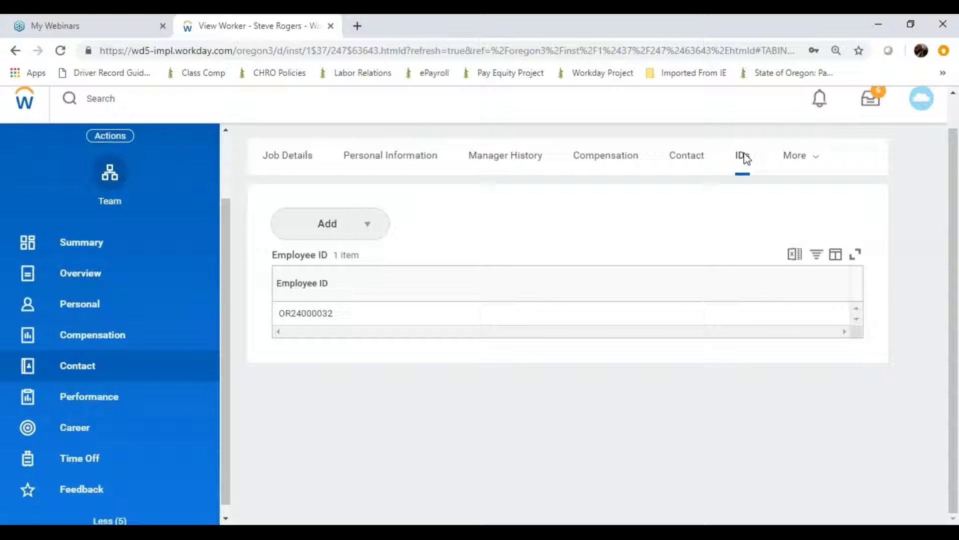
{"action": "left_click", "coordinate": [816, 162]}
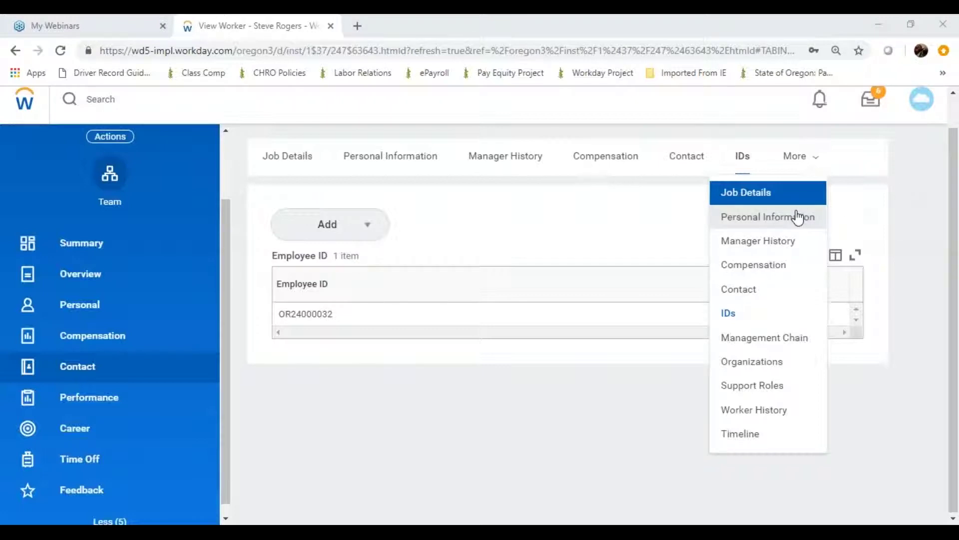
{"action": "left_click", "coordinate": [773, 387]}
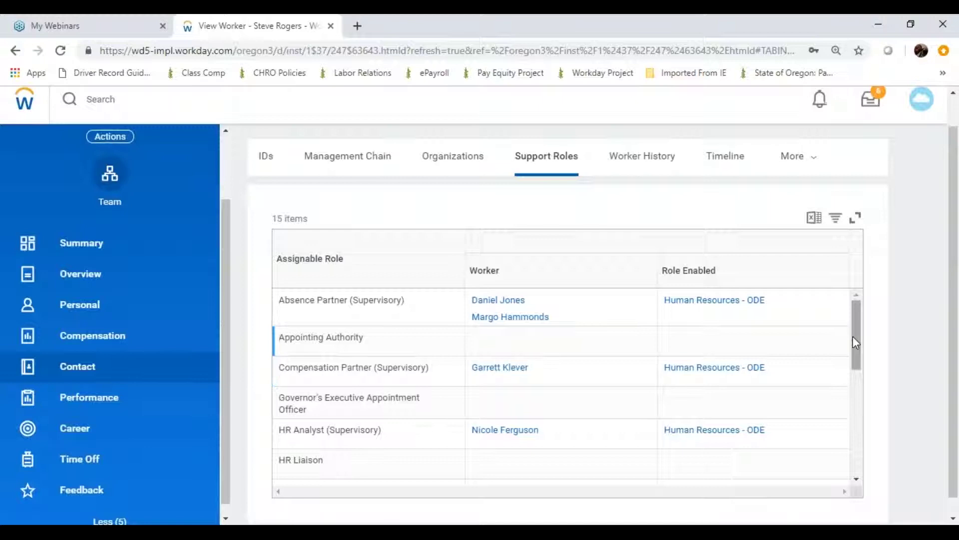
{"action": "scroll", "coordinate": [855, 340], "scroll_direction": "down", "scroll_amount": 3}
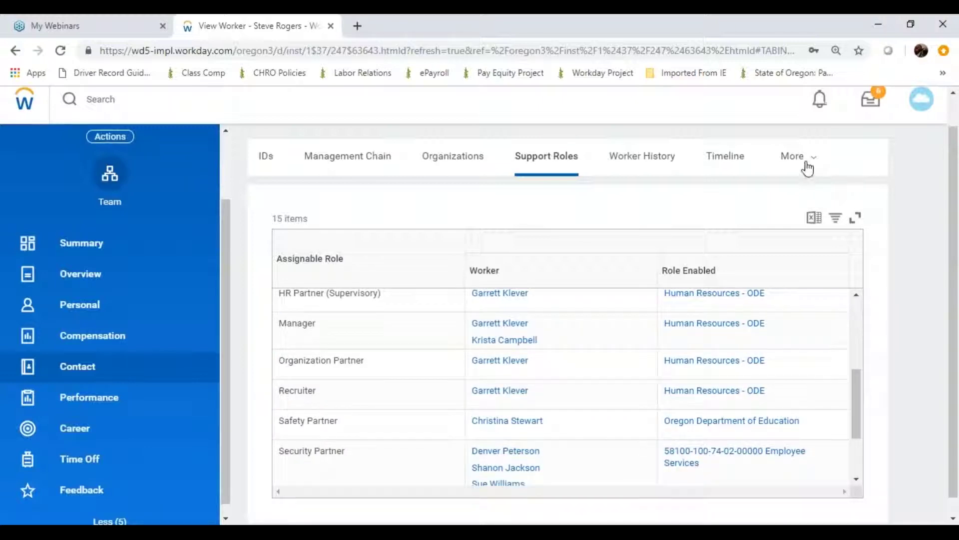
Choose Worker History from the More dropdown.
{"action": "left_click", "coordinate": [807, 164]}
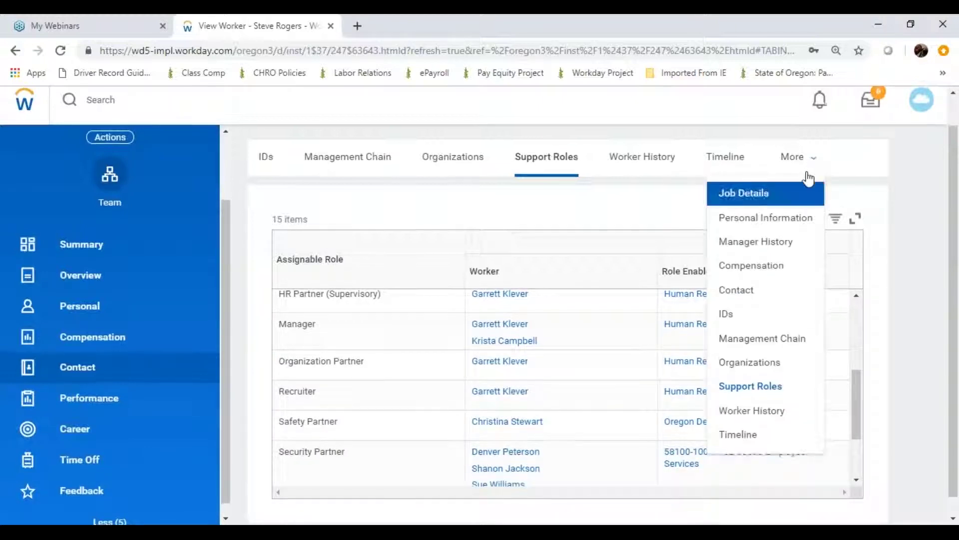
{"action": "left_click", "coordinate": [777, 413]}
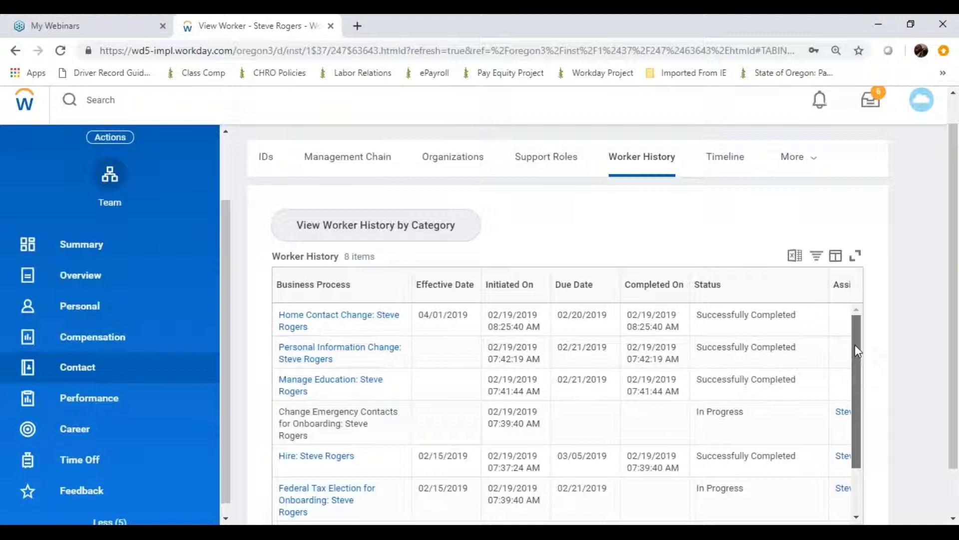
{"action": "left_click_drag", "start_coordinate": [856, 347], "coordinate": [863, 409]}
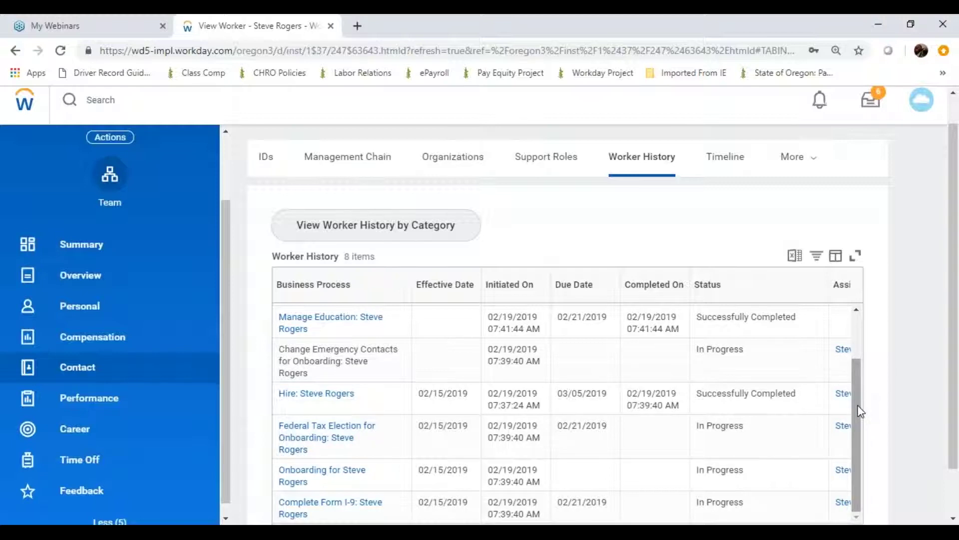
{"action": "left_click_drag", "start_coordinate": [860, 412], "coordinate": [849, 349]}
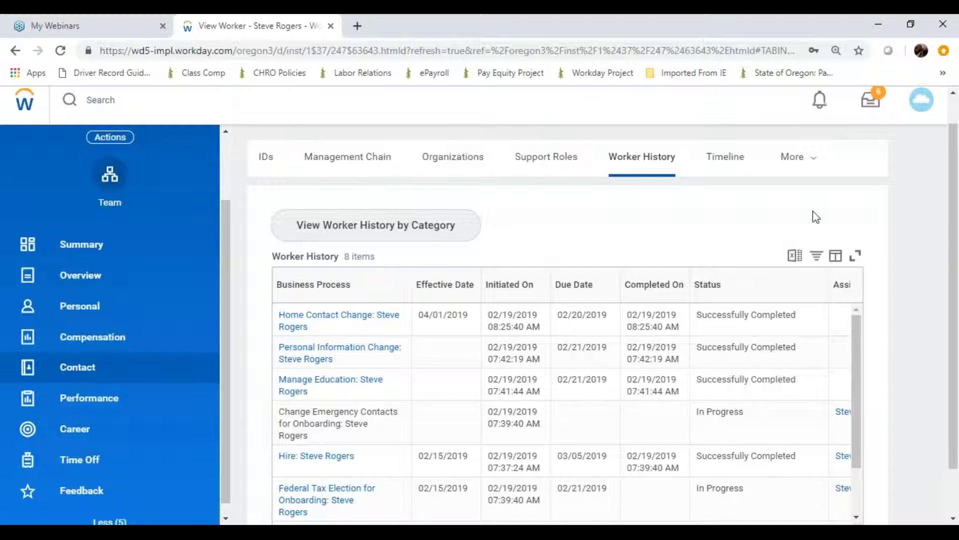
Choose the worker's Timeline of events from the More dropdown.
{"action": "left_click", "coordinate": [798, 161]}
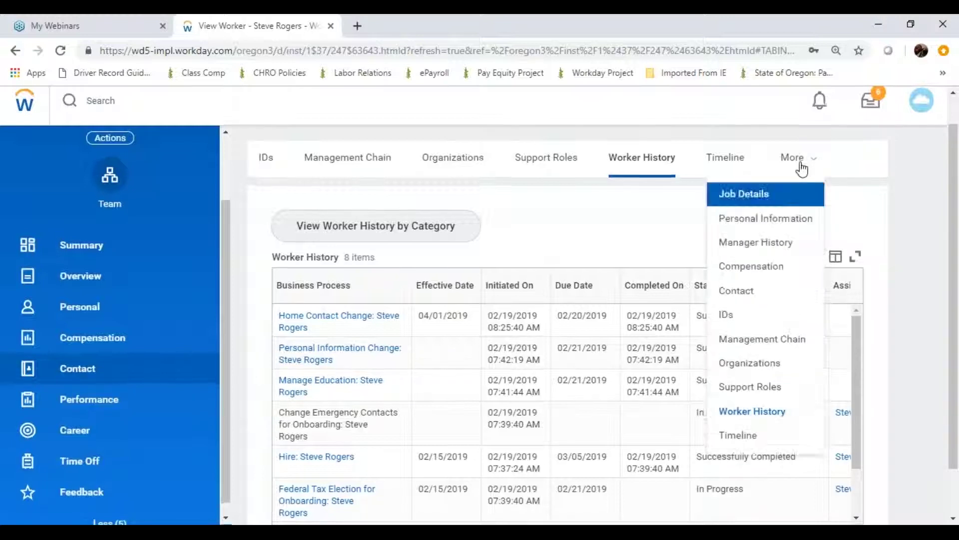
{"action": "left_click", "coordinate": [739, 436]}
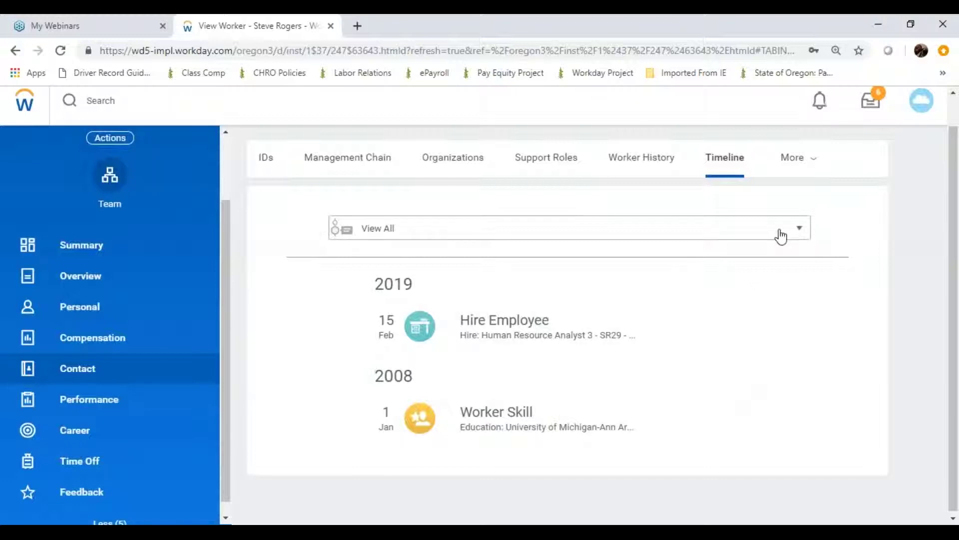
Filter the timeline to Job and Assignments, then to Talent and Performance events.
{"action": "left_click", "coordinate": [799, 232]}
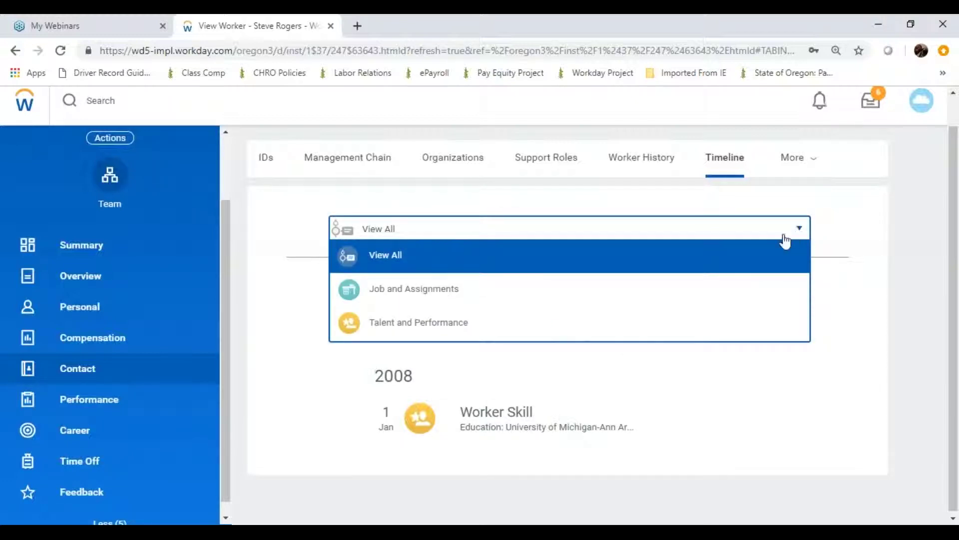
{"action": "left_click", "coordinate": [763, 293]}
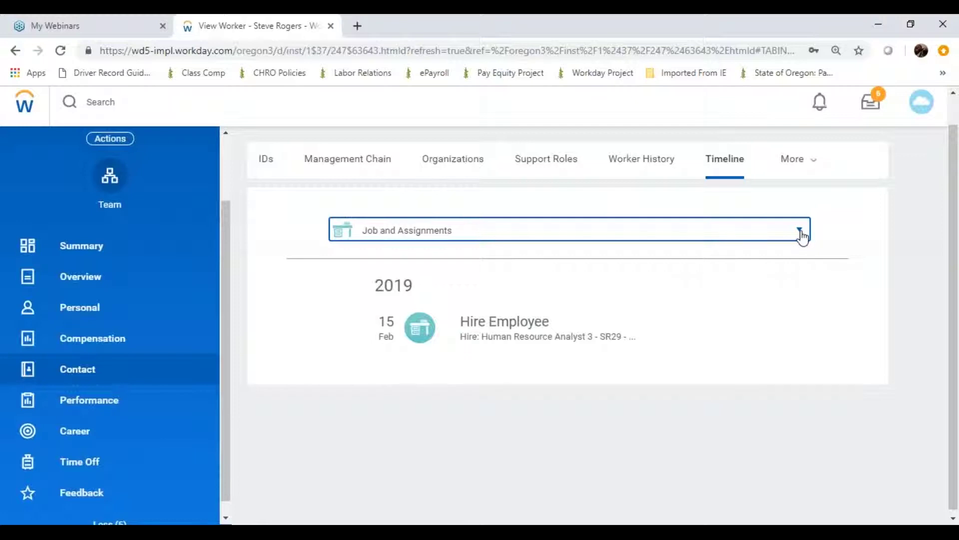
{"action": "left_click", "coordinate": [801, 234]}
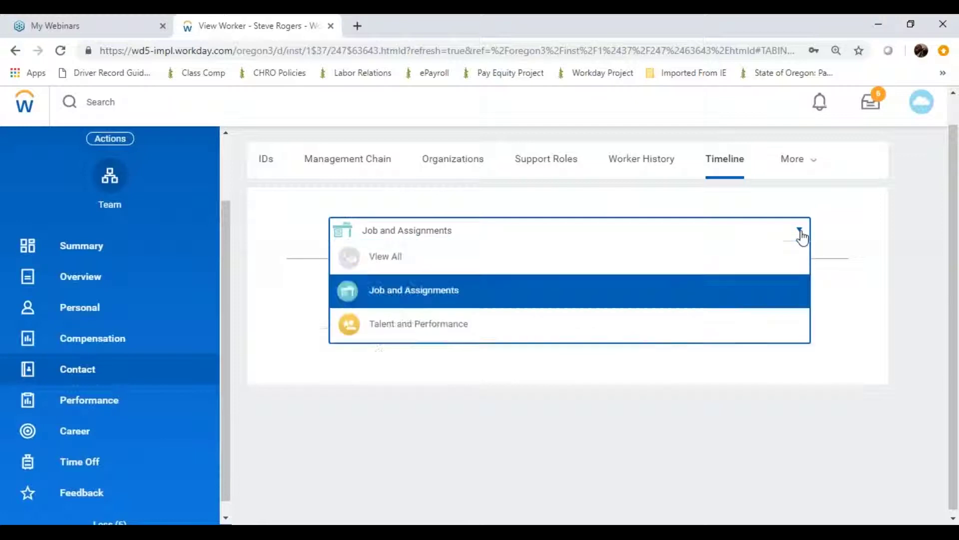
{"action": "left_click", "coordinate": [758, 328]}
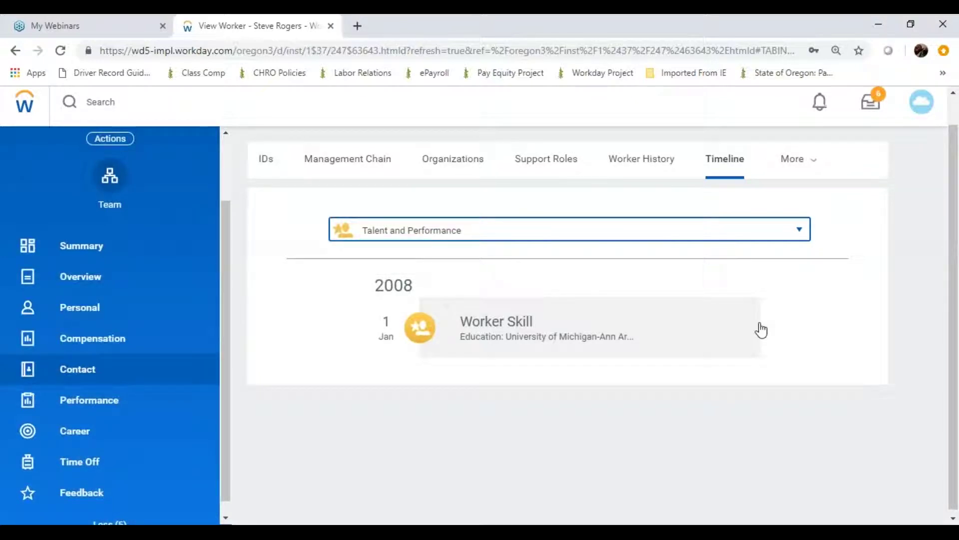
{"action": "left_click", "coordinate": [228, 383]}
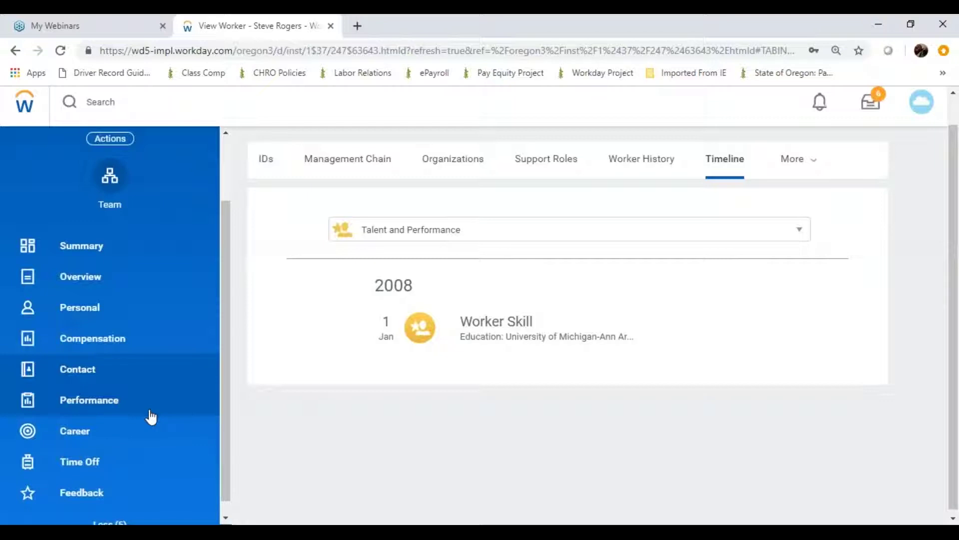
Return to Steve Rogers' overview and briefly check the account options menu.
{"action": "left_click", "coordinate": [100, 291]}
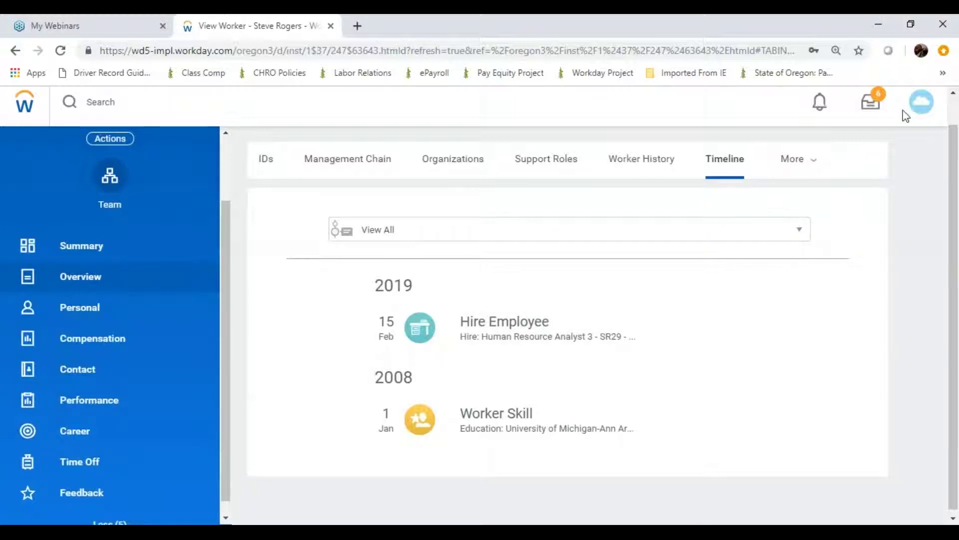
{"action": "left_click", "coordinate": [921, 110]}
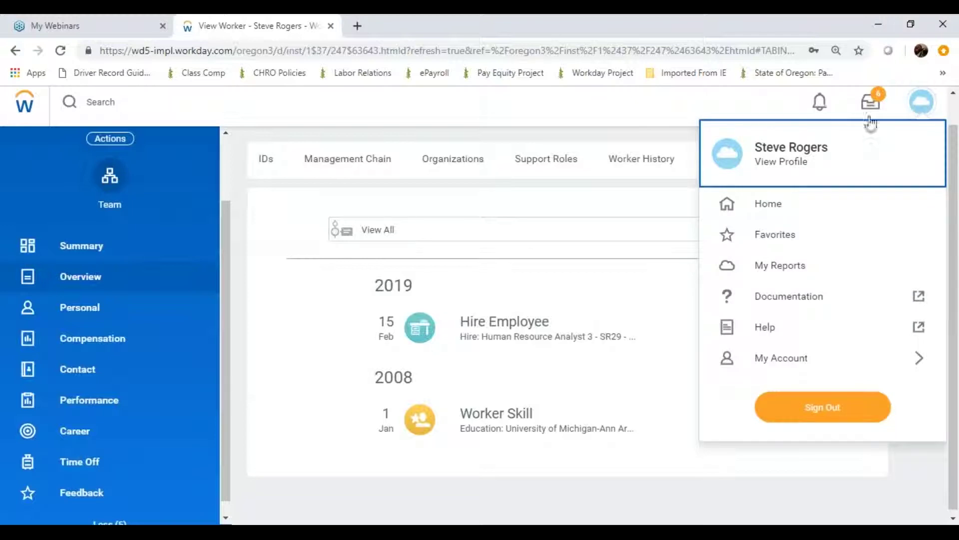
{"action": "left_click", "coordinate": [795, 170]}
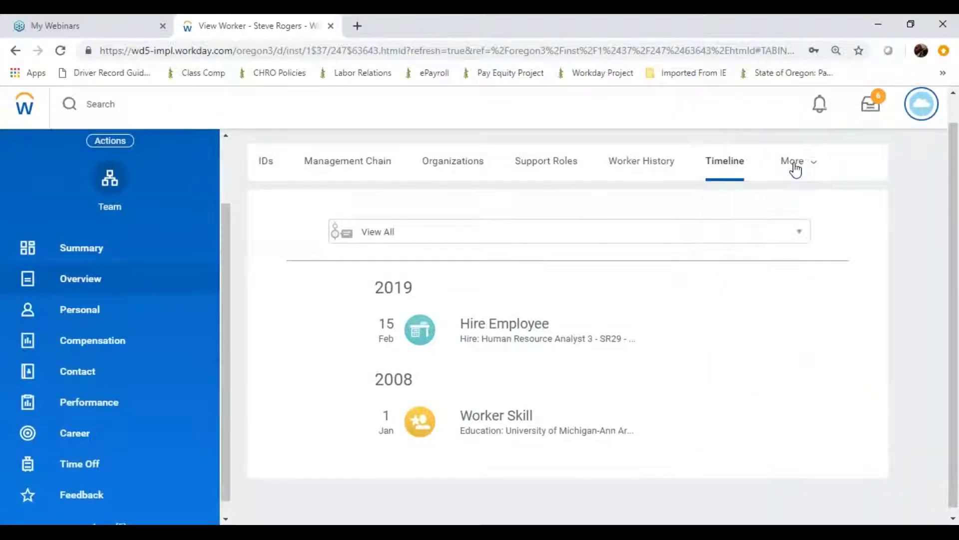